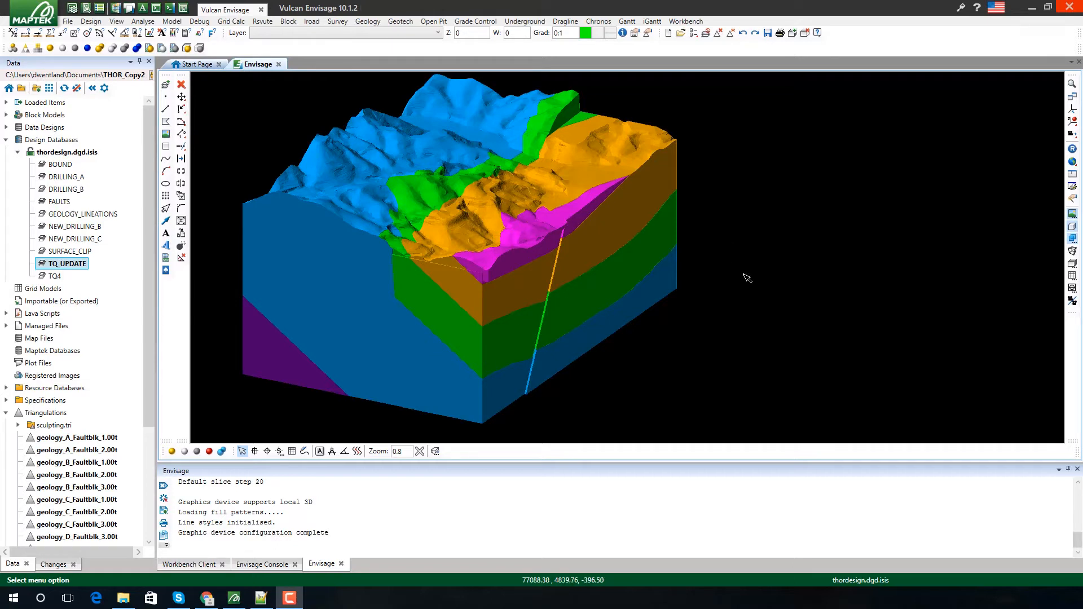
- Deform the model around the fault trace on its front wall using 3D Geological Sculpting with a smoothing radius of 150
left_click(368, 21)
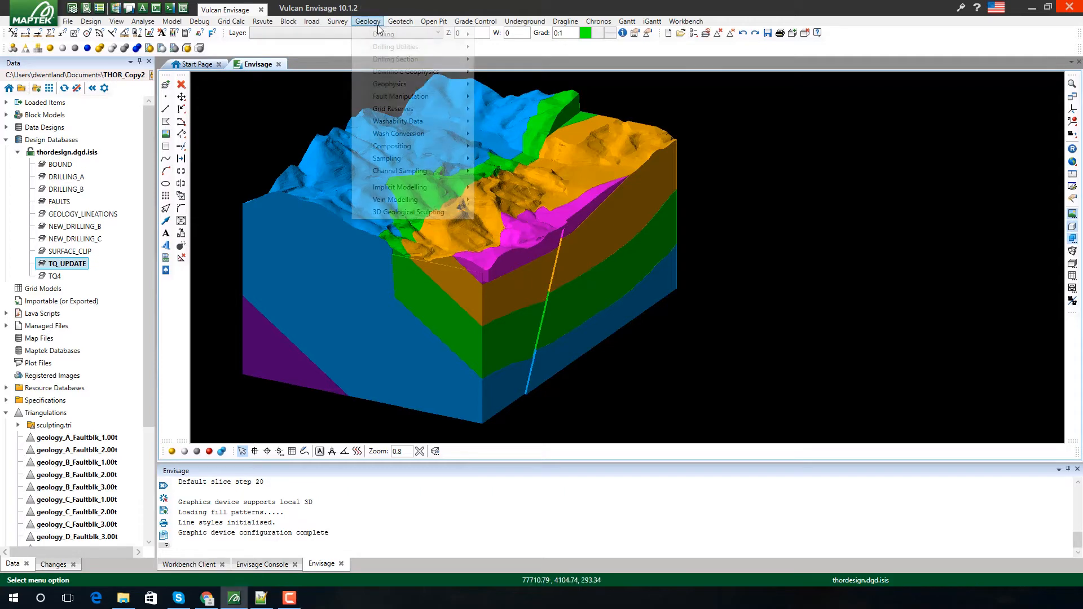
left_click(437, 212)
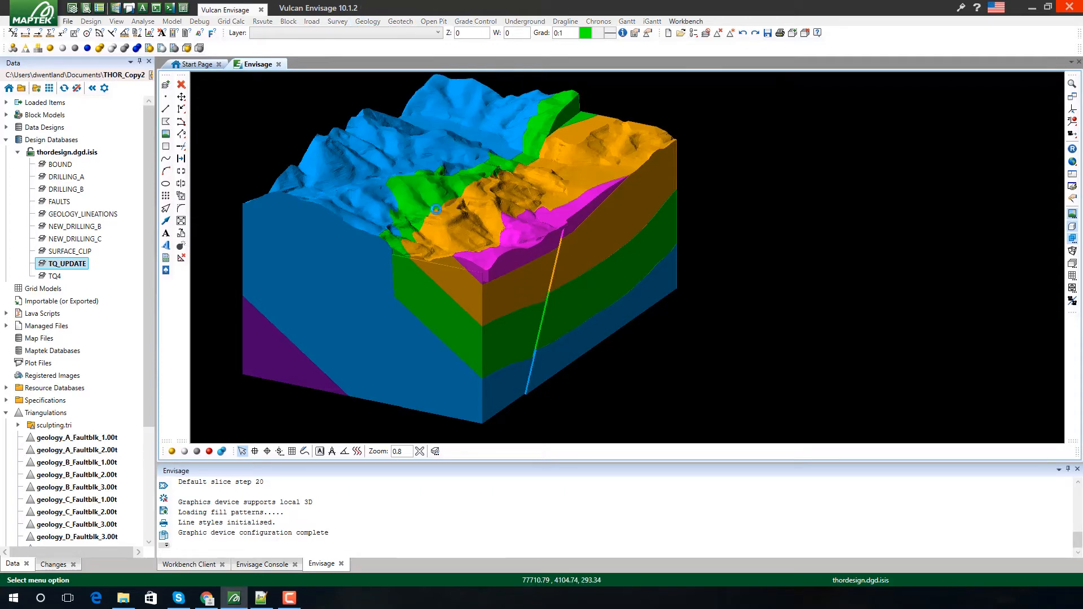
mouse_move(543, 166)
left_mouse_down()
mouse_move(785, 165)
mouse_move(873, 128)
mouse_move(865, 112)
left_mouse_up()
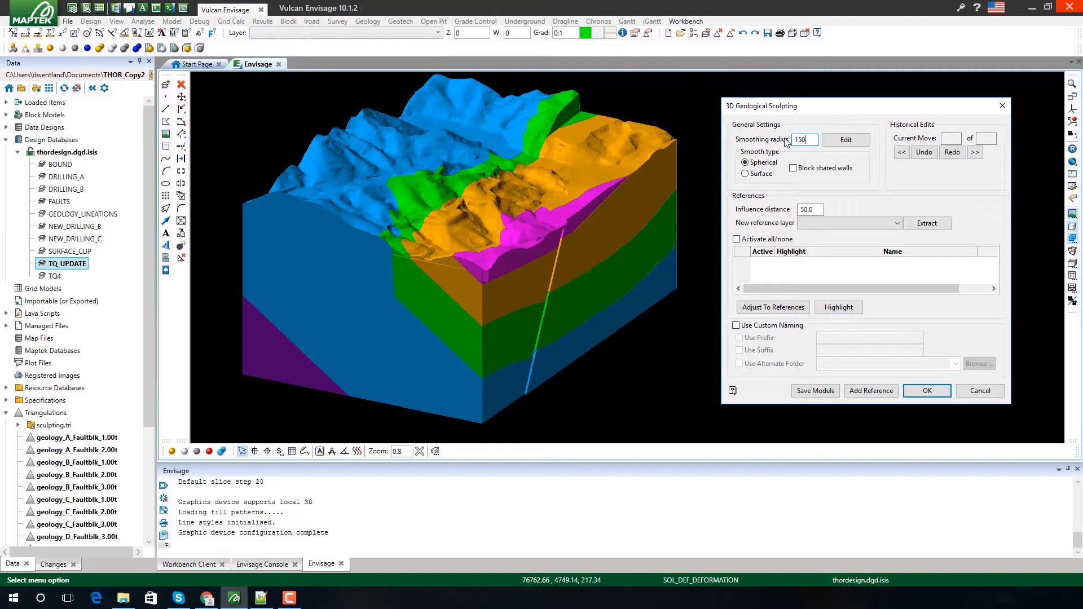
key("Return")
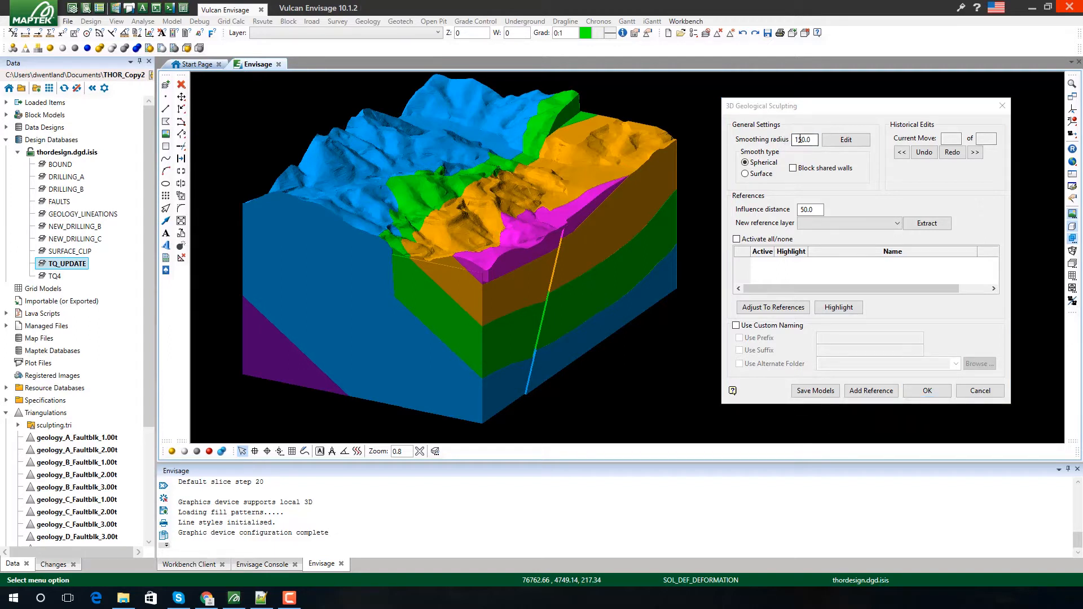
left_click(840, 145)
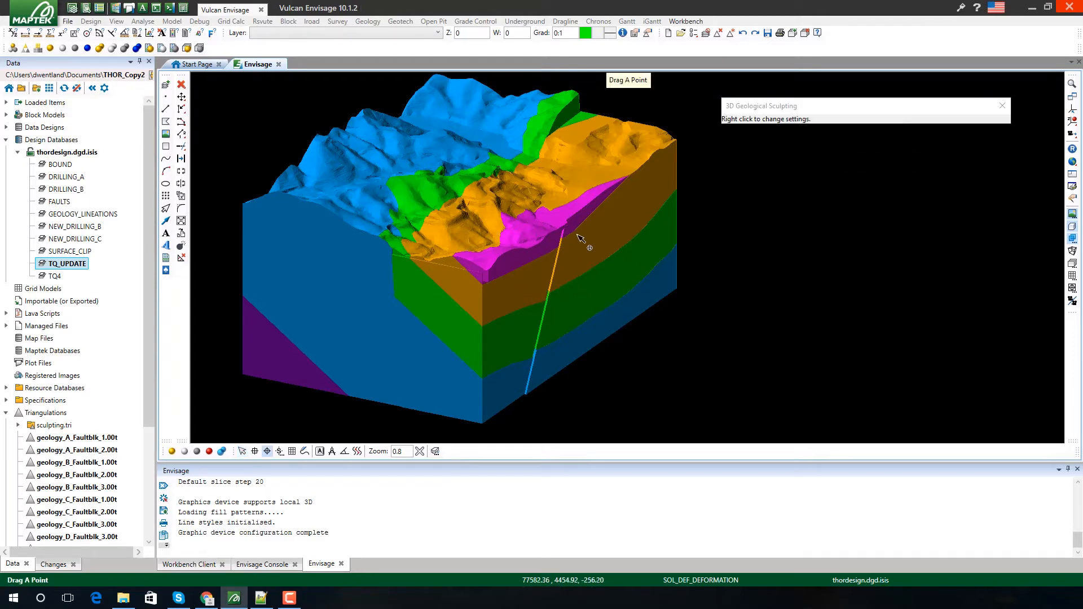
mouse_move(578, 235)
left_mouse_down()
mouse_move(606, 176)
mouse_move(624, 179)
mouse_move(550, 252)
mouse_move(536, 328)
mouse_move(553, 324)
left_mouse_up()
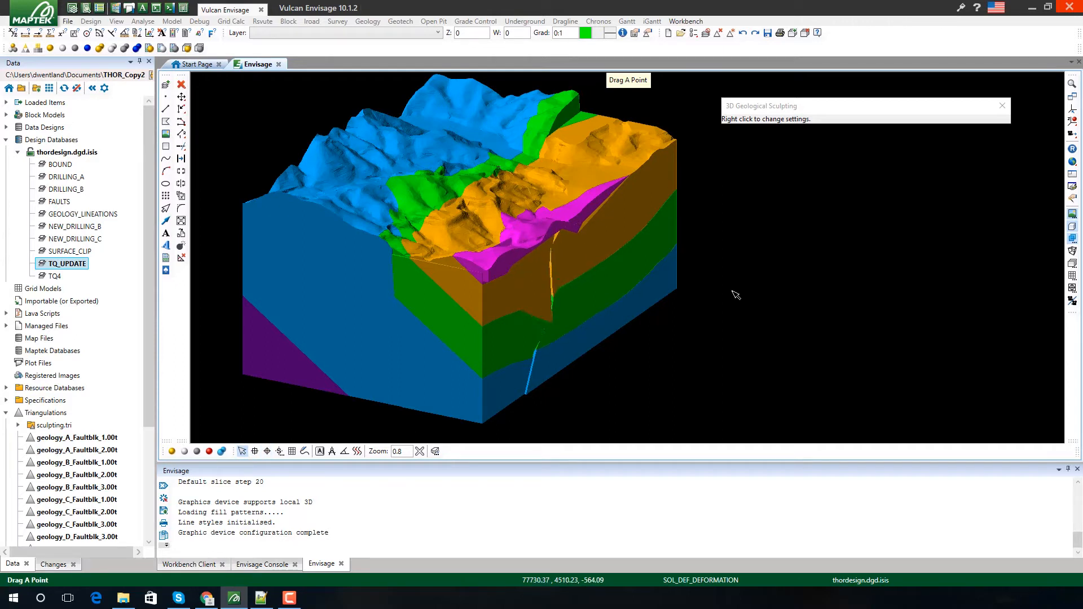
- Move back and forth through the historical sculpting edits, finishing with all moves undone
right_click(828, 220)
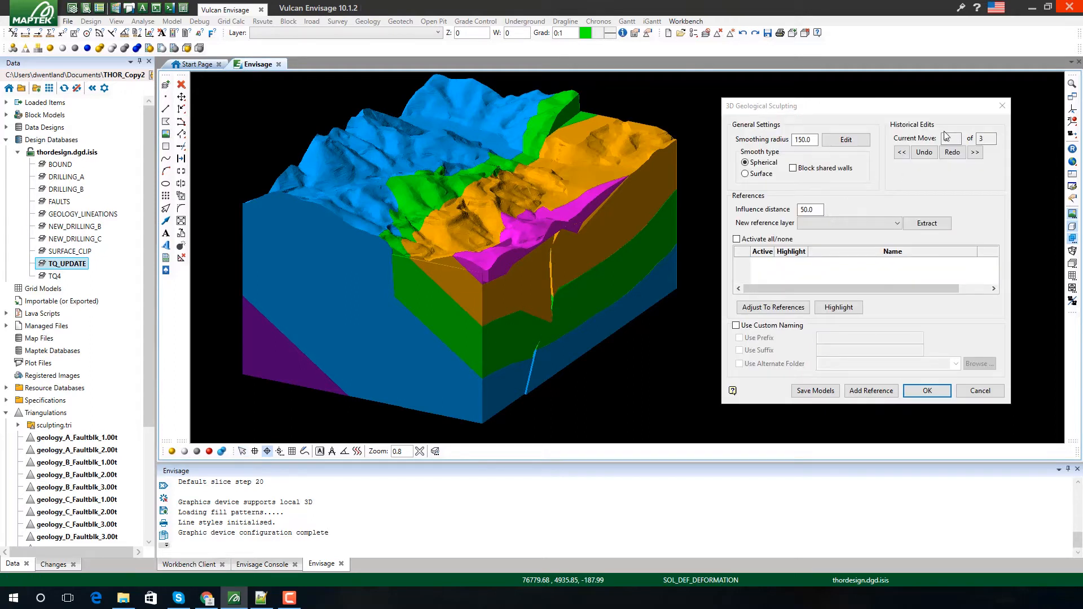
left_click(924, 153)
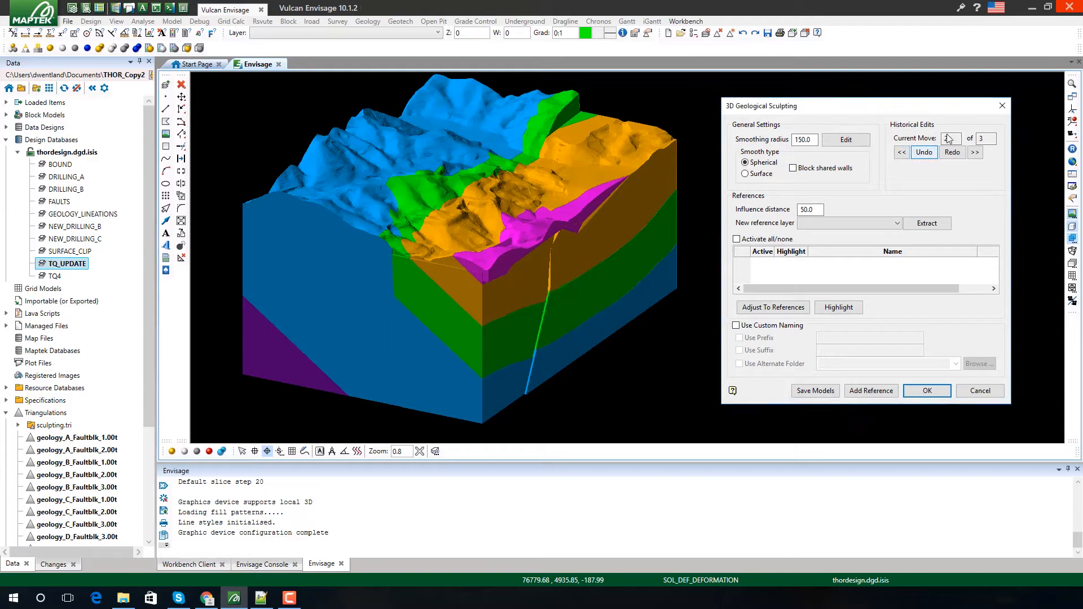
left_click(925, 153)
left_click(900, 153)
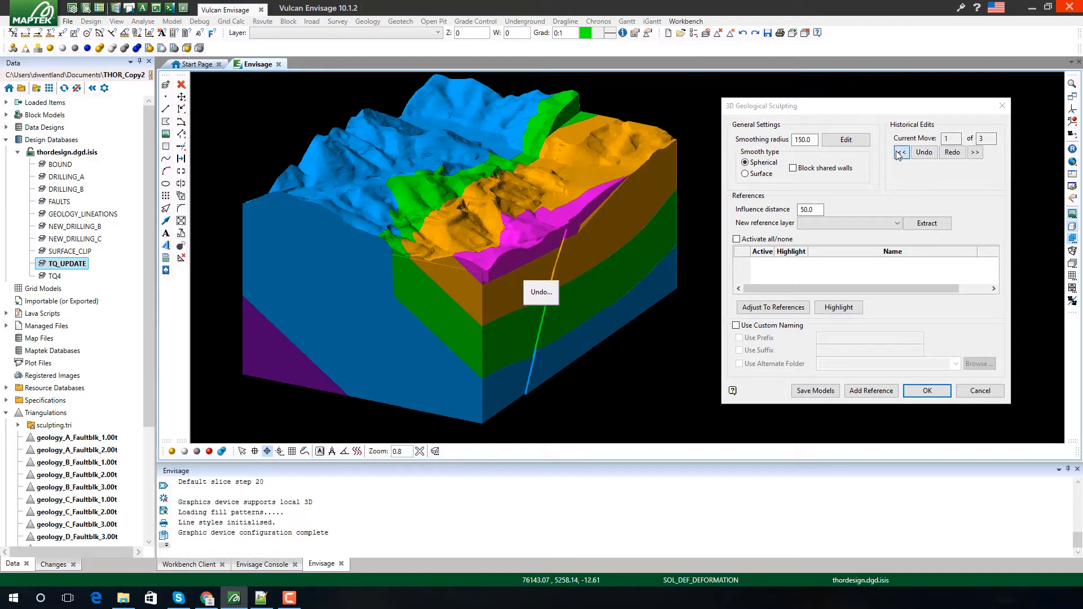
left_click(975, 153)
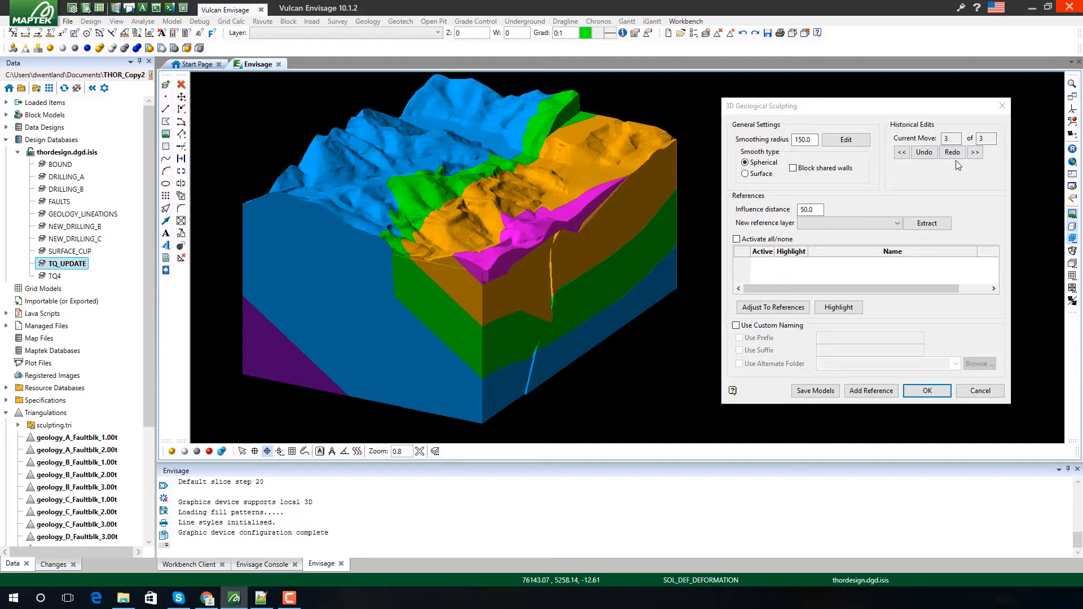
left_click(902, 153)
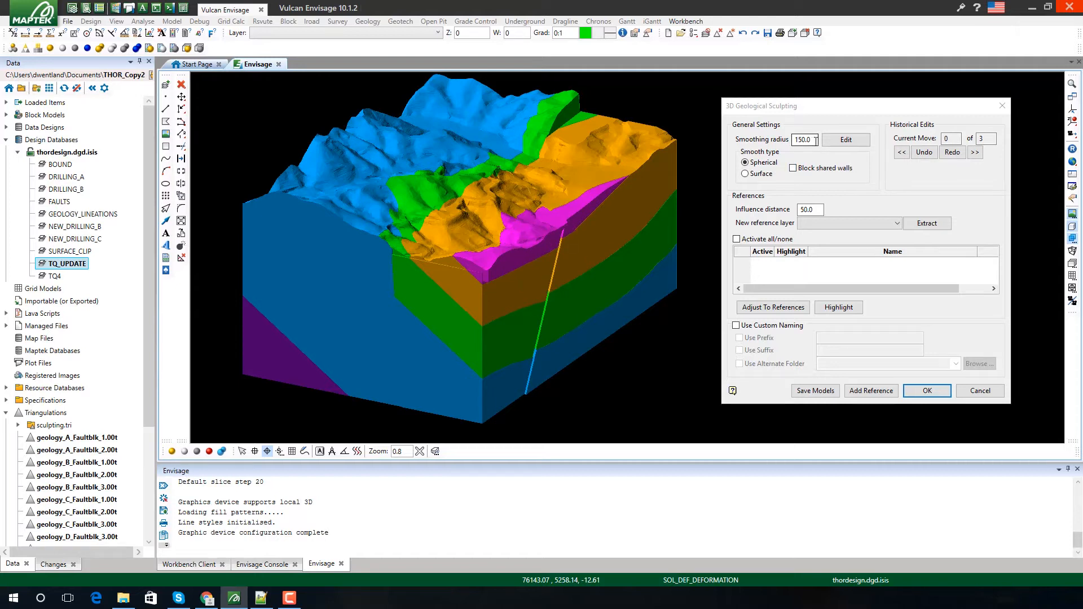
- Try sculpting points beside the fault trace with shared walls blocked, and cancel the sculpting session without keeping the edits
left_click(793, 169)
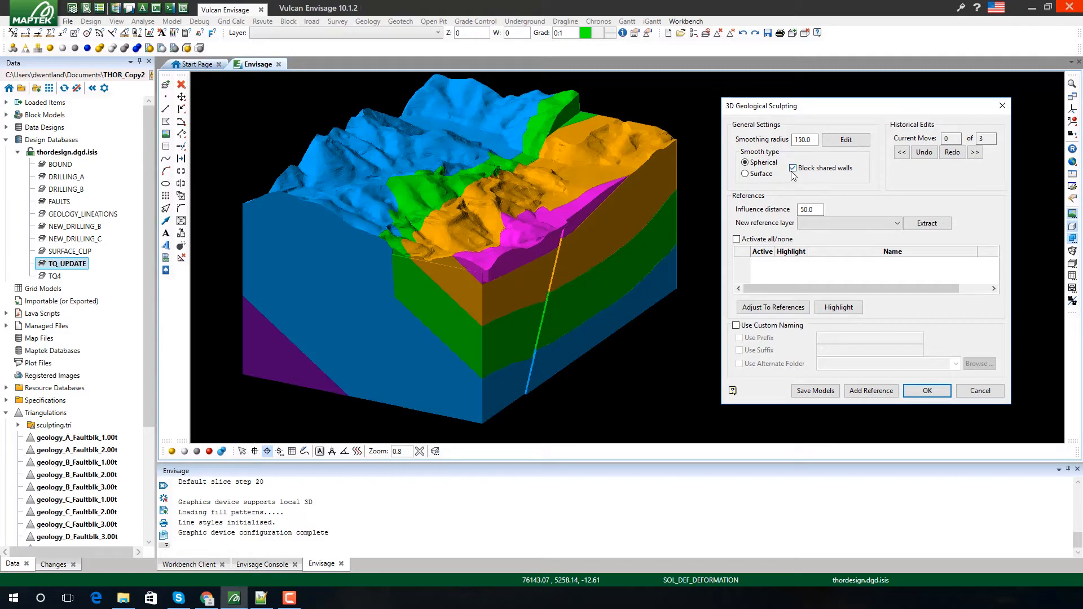
left_click(847, 139)
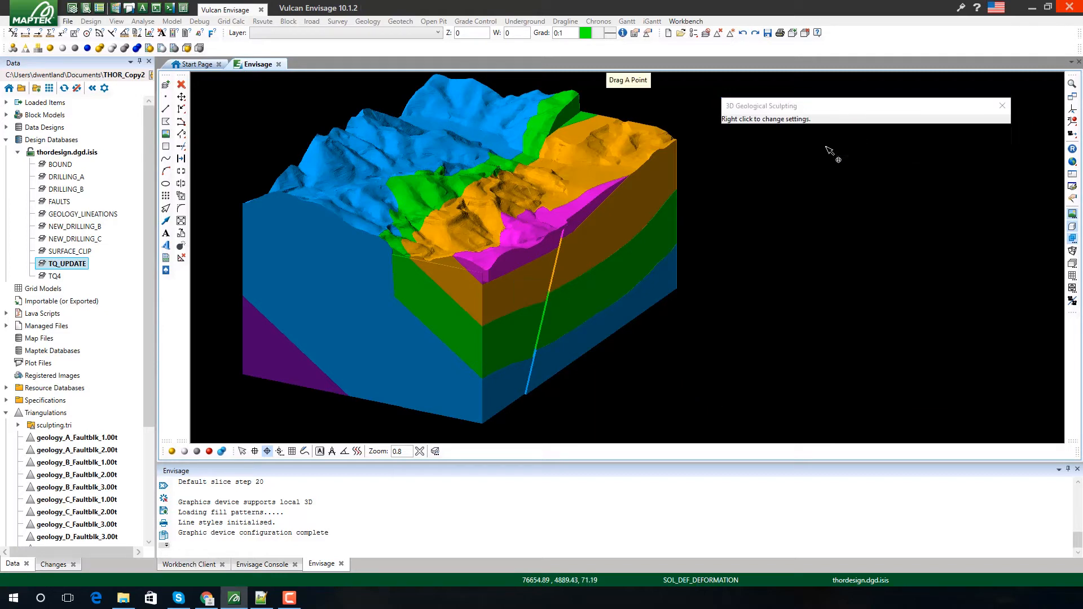
left_click_drag(578, 237, 579, 230)
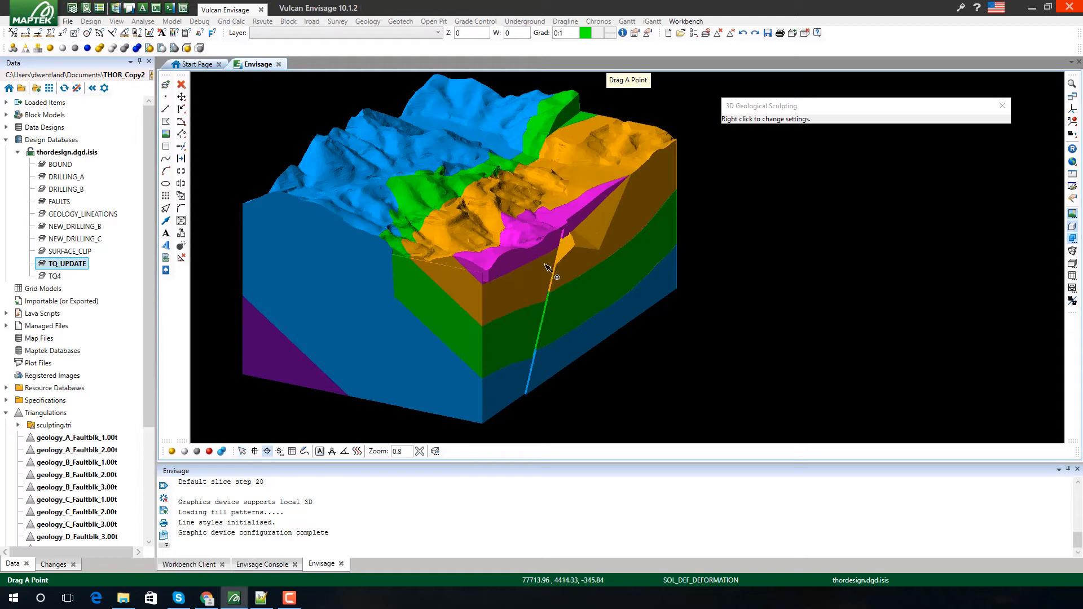
left_click_drag(545, 266, 555, 281)
key("p")
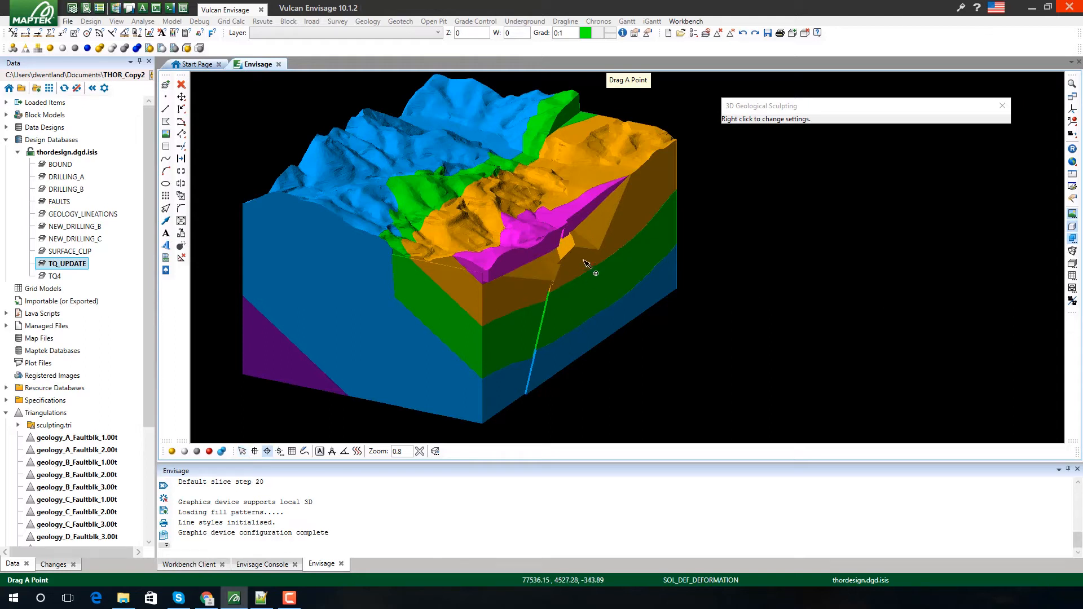
left_click_drag(544, 278, 519, 256)
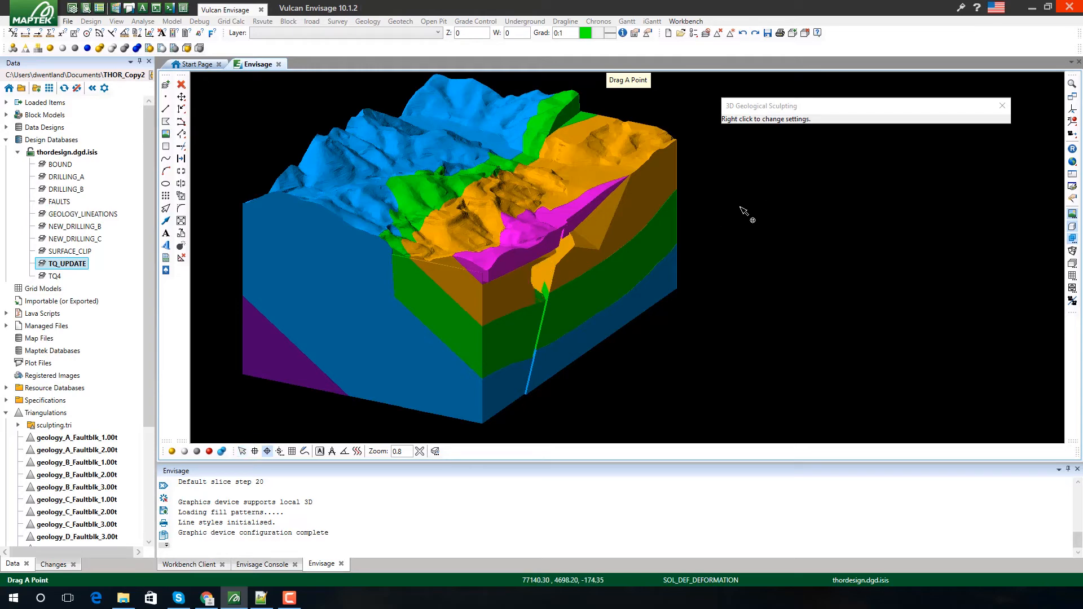
right_click(746, 210)
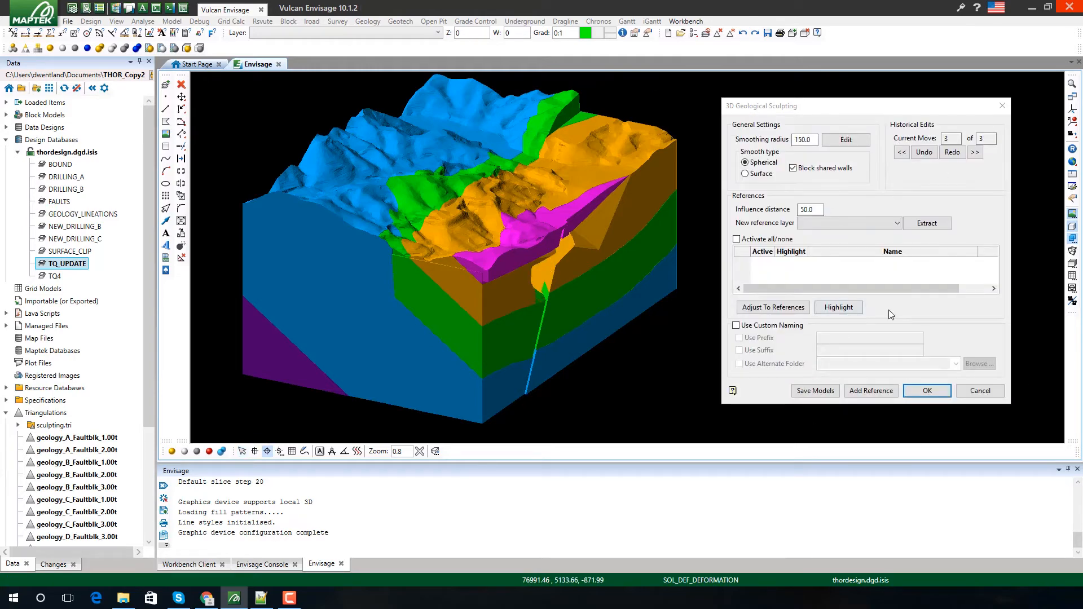
left_click(980, 394)
left_click(606, 327)
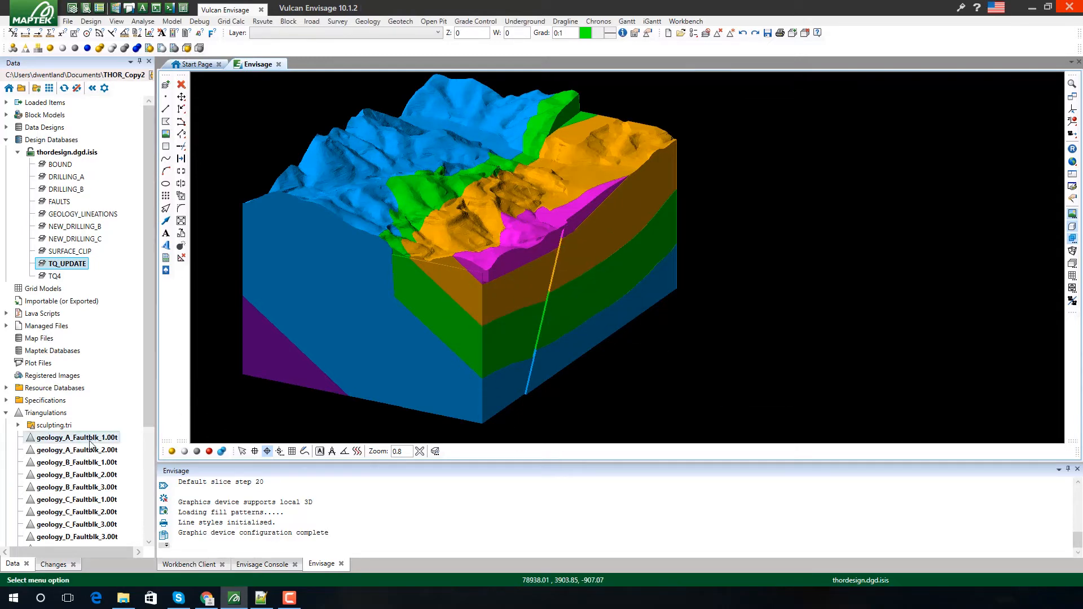
- Remove all the geology fault block triangulations, from geology_A_Faultblk_1.00t through geology_QA_Faultblk_2.00t, from the display
scroll(150, 434, "down", 2)
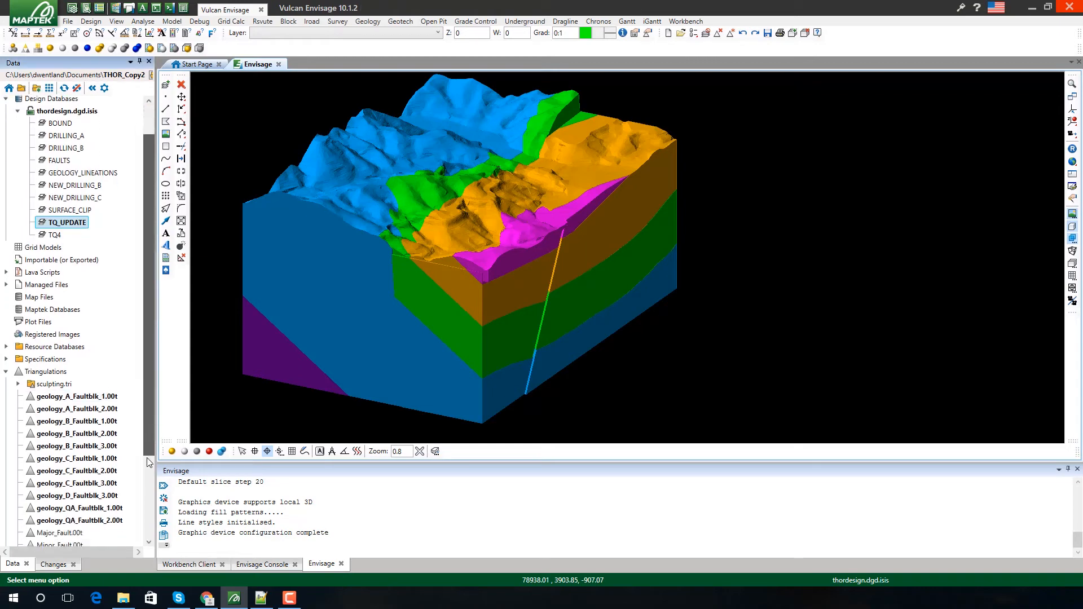
left_click(93, 360)
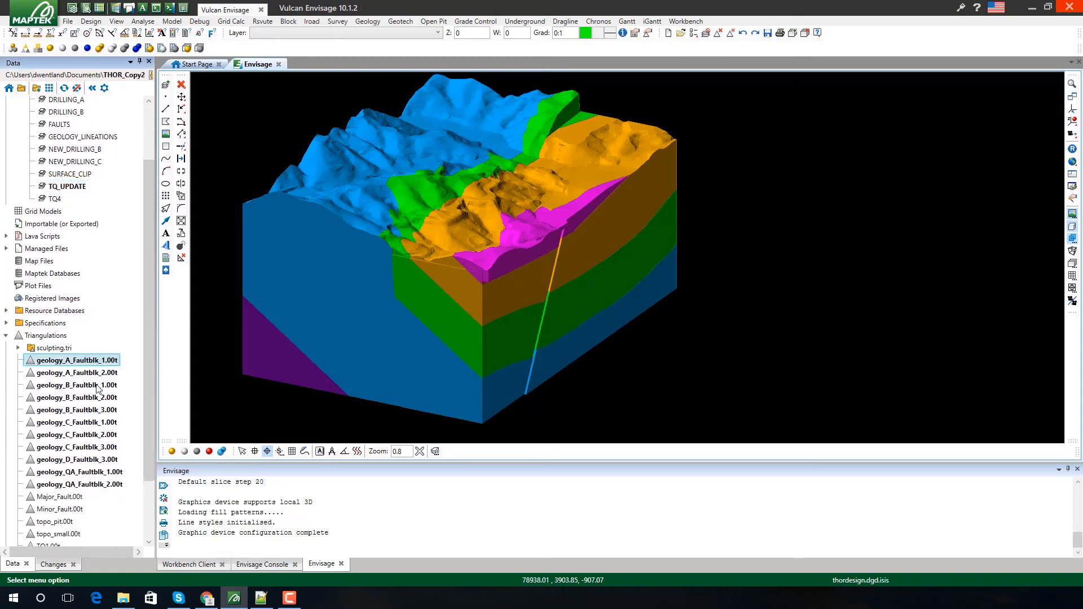
left_click(75, 485, "shift")
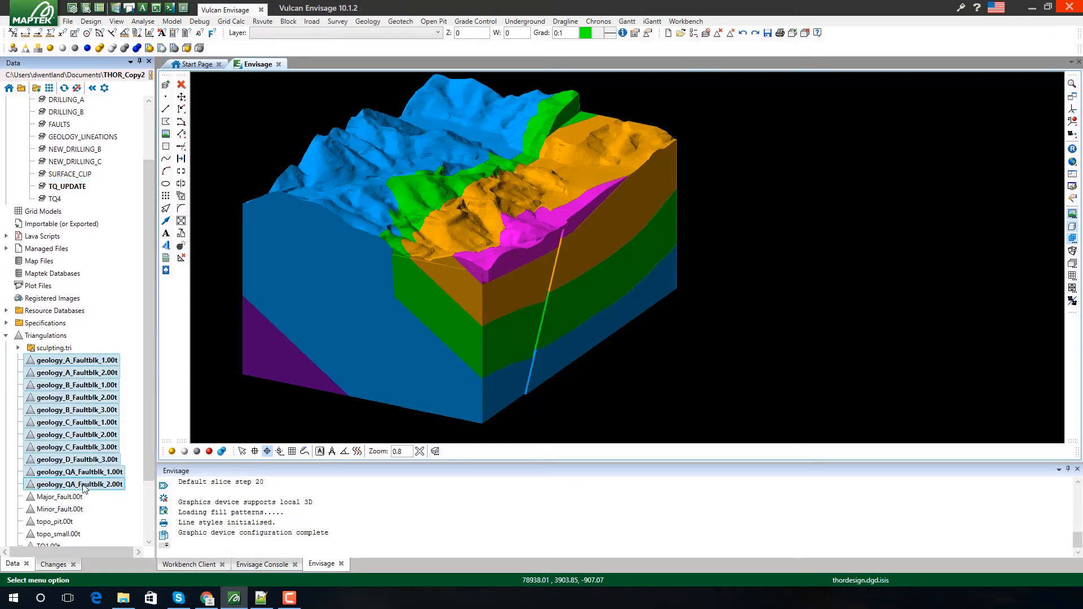
right_click(83, 489)
left_click(98, 370)
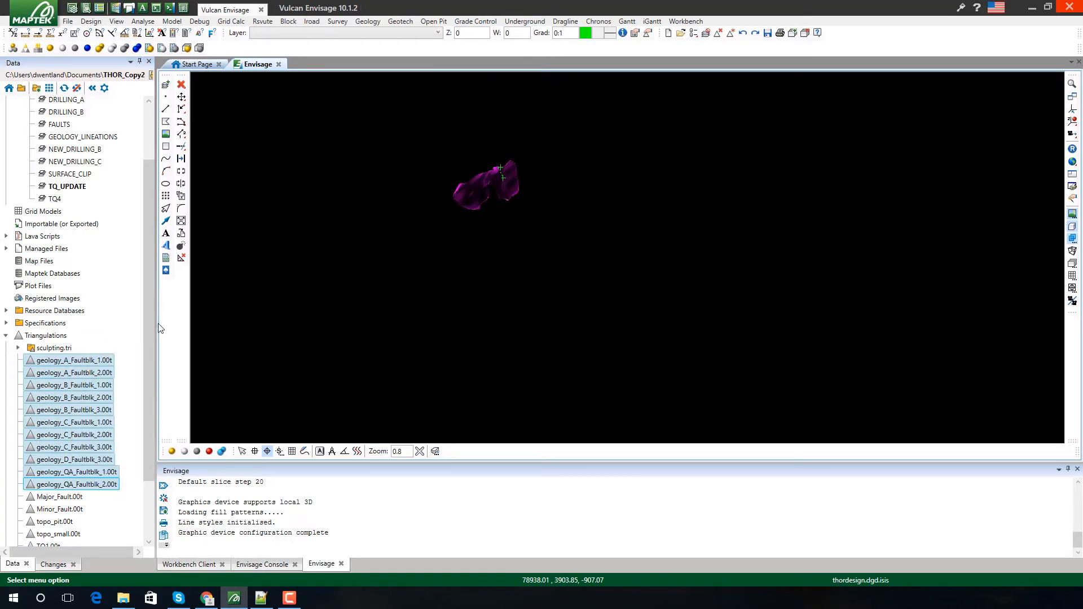
- Bring the sliced magenta solid into view and turn off its slice outline
key("s")
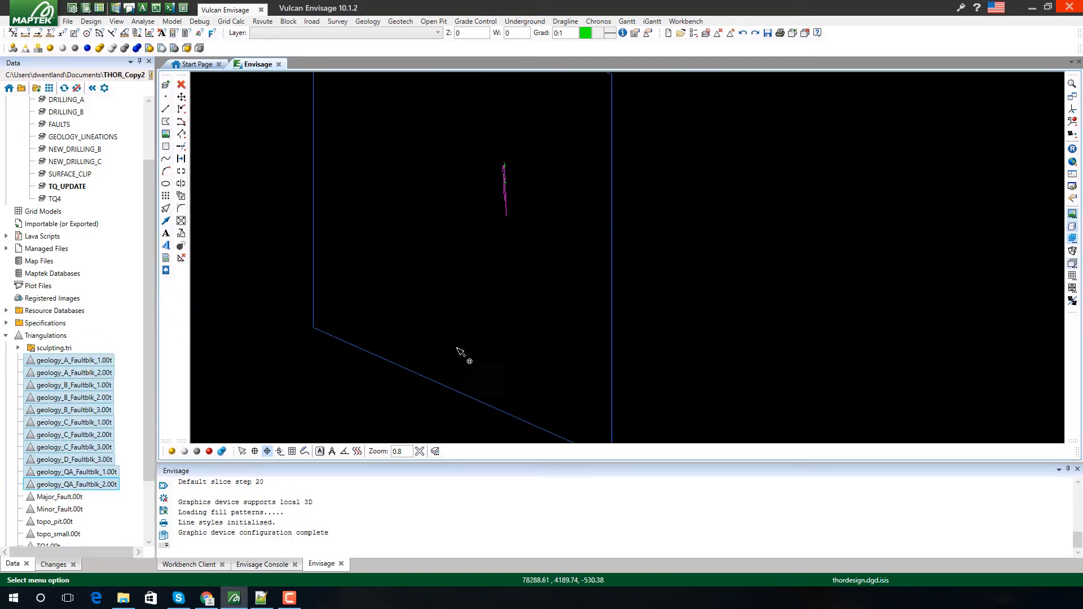
scroll(640, 201, "down", 2)
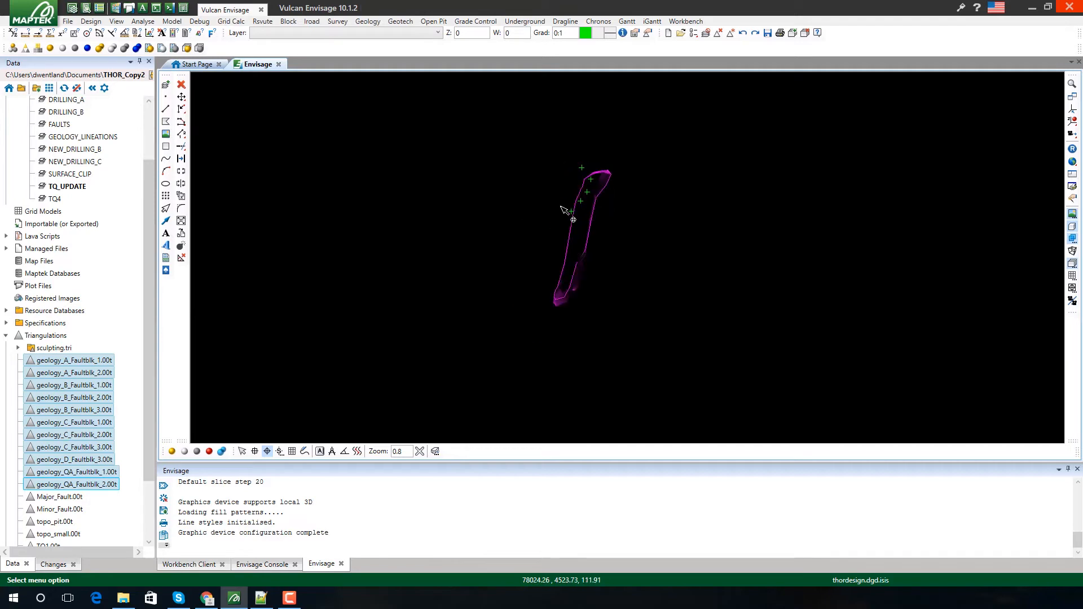
scroll(563, 207, "up", 1)
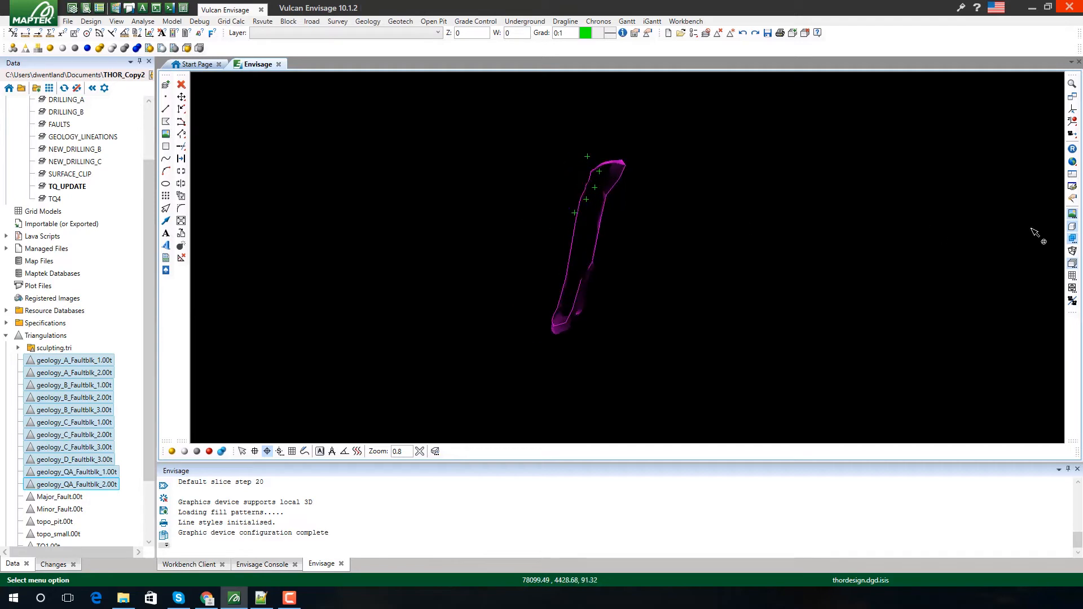
left_click(1073, 264)
left_click(814, 285)
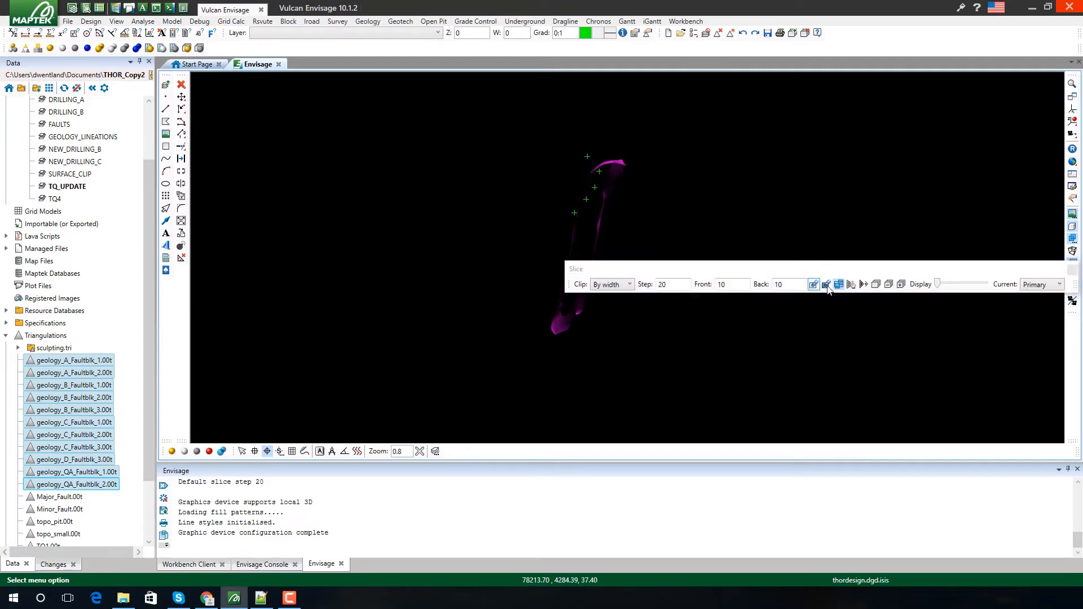
left_click(1074, 270)
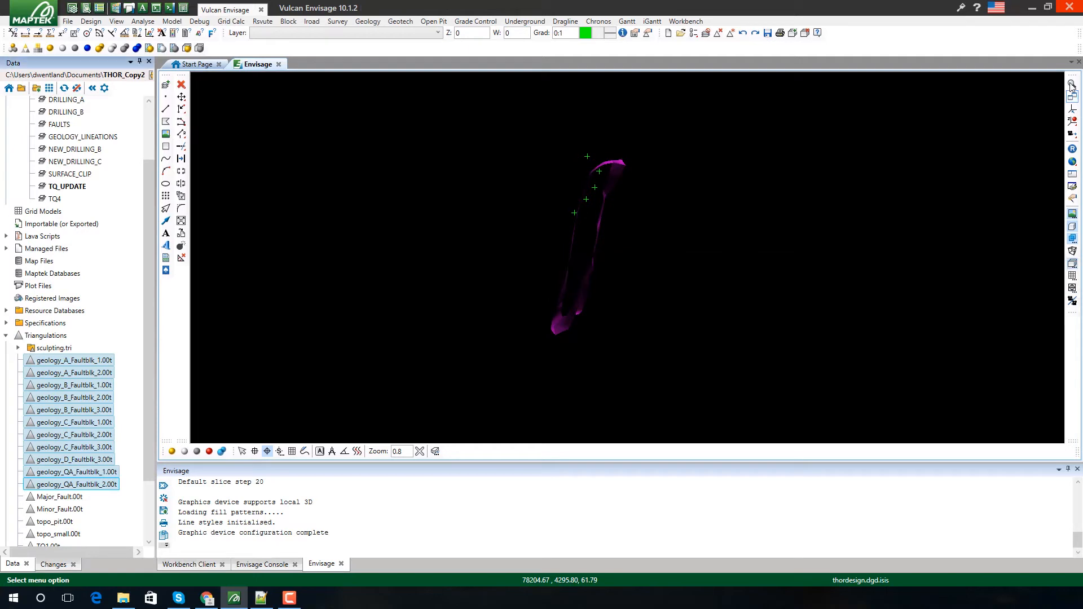
- Rotate around the lower end of the magenta solid to examine the green points near its upper end
left_click(1073, 108)
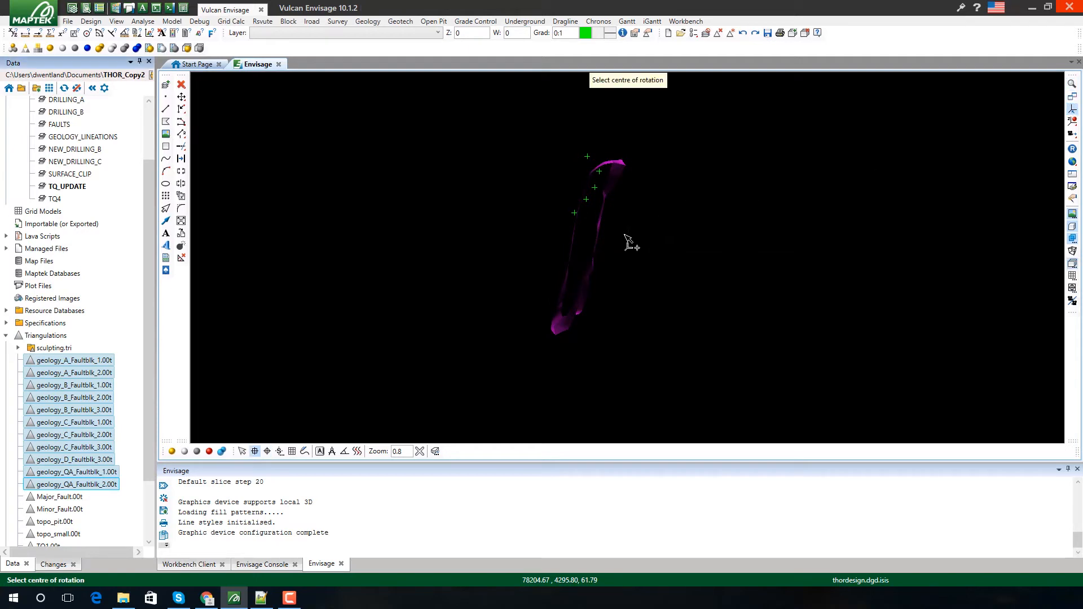
left_click(567, 292)
left_click_drag(567, 292, 600, 330)
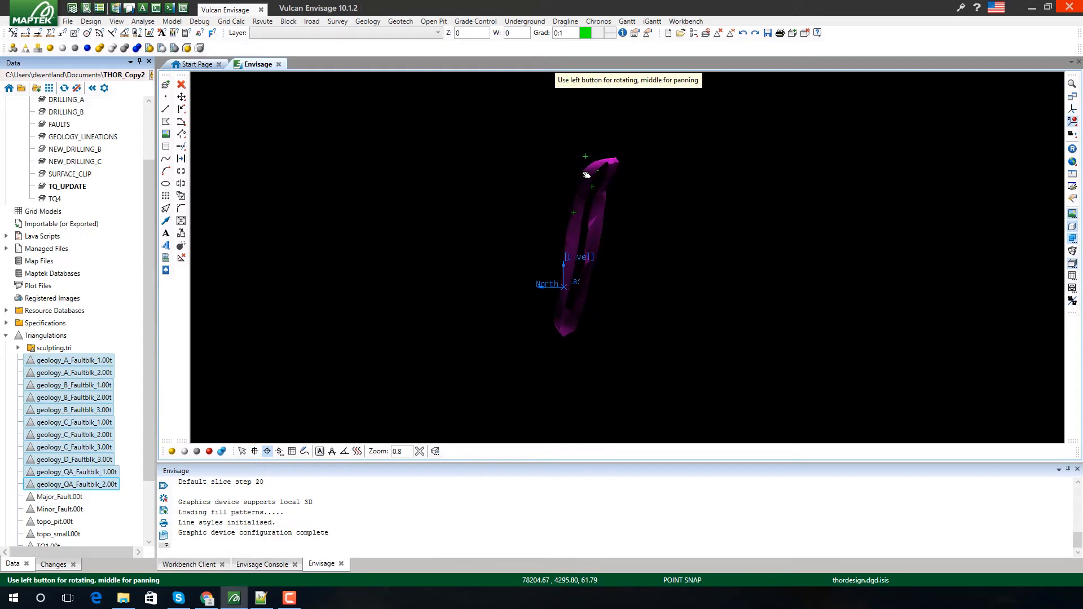
left_click_drag(587, 175, 566, 185)
right_click(520, 196)
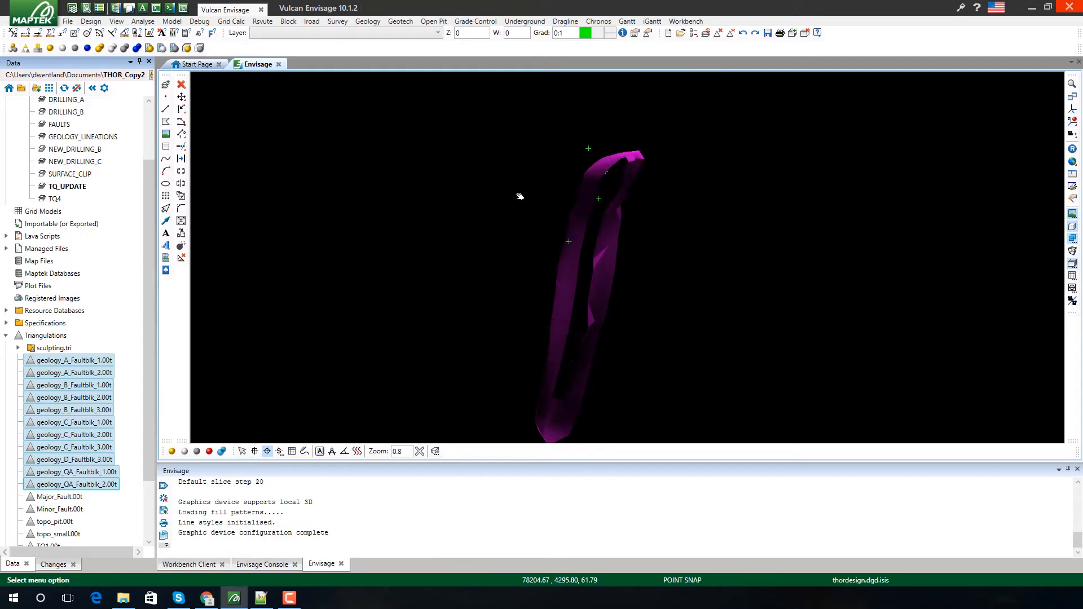
left_click(589, 149)
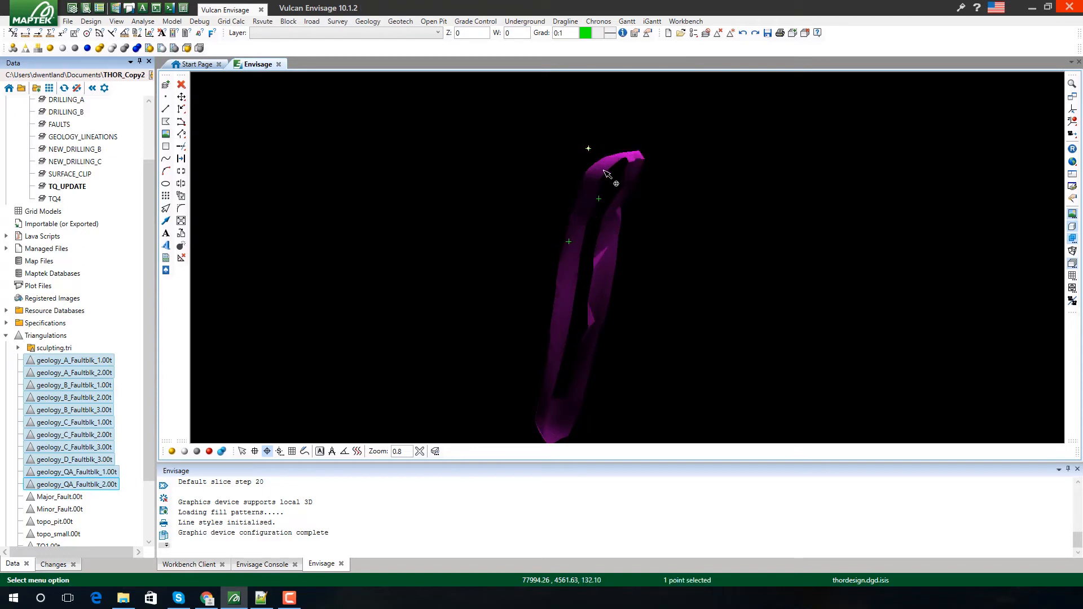
left_click(586, 147)
- Restart 3D Geological Sculpting and choose TQ_UPDATE as the new reference layer
right_click(314, 185)
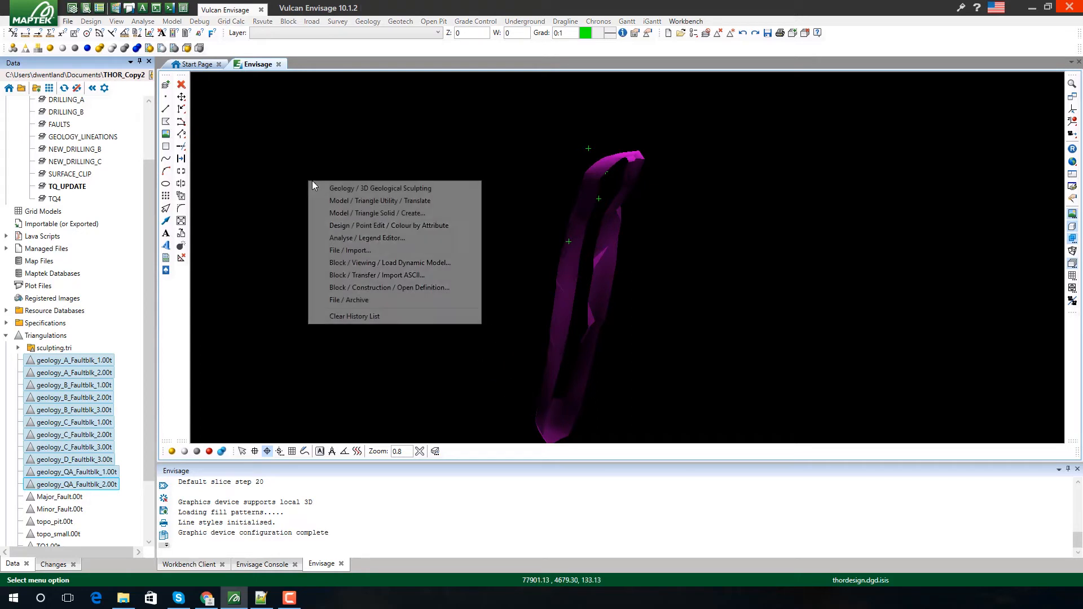
left_click(338, 187)
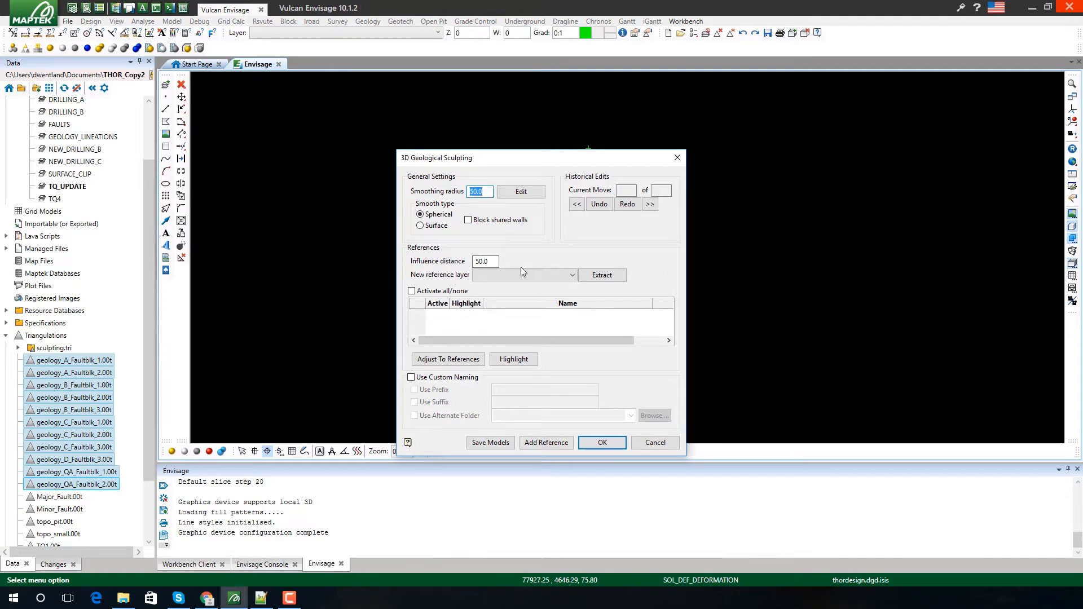
left_click(554, 276)
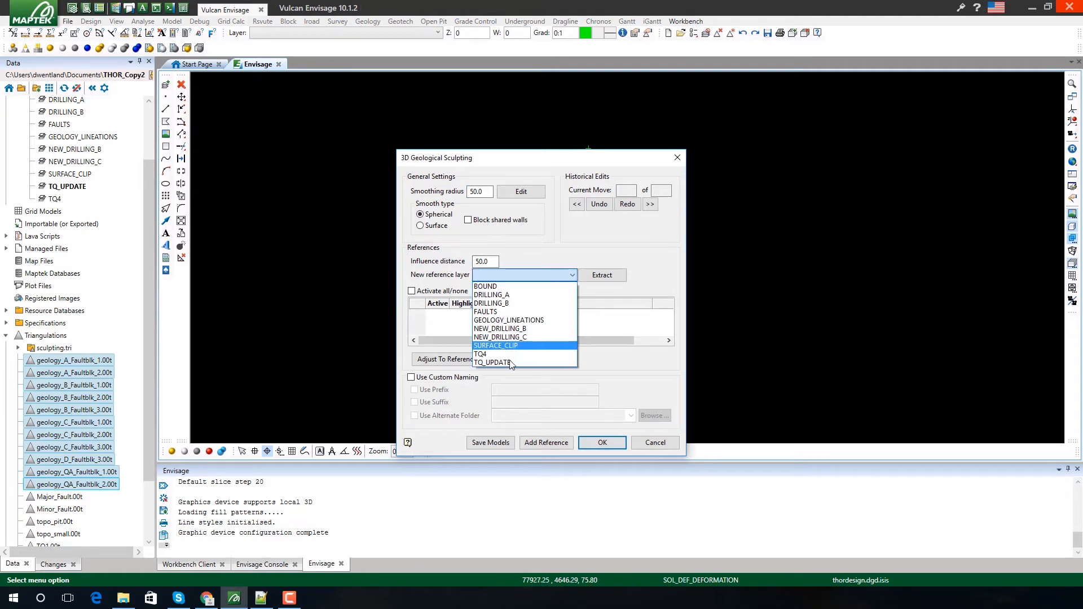
left_click(542, 363)
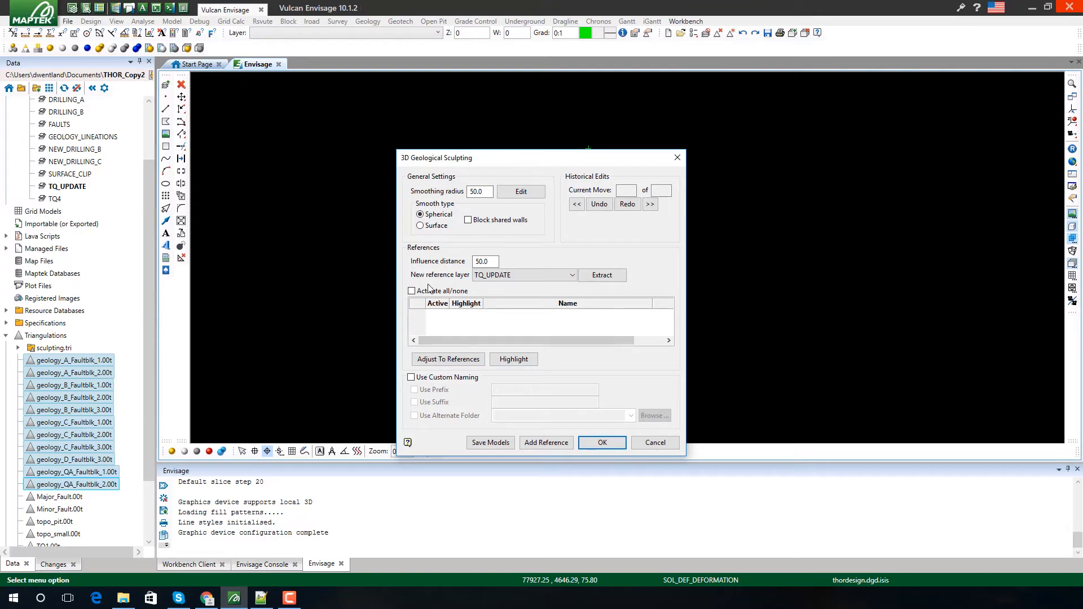
- Extract the TQ_UPDATE layer as a sculpting reference and make it active
left_click(598, 275)
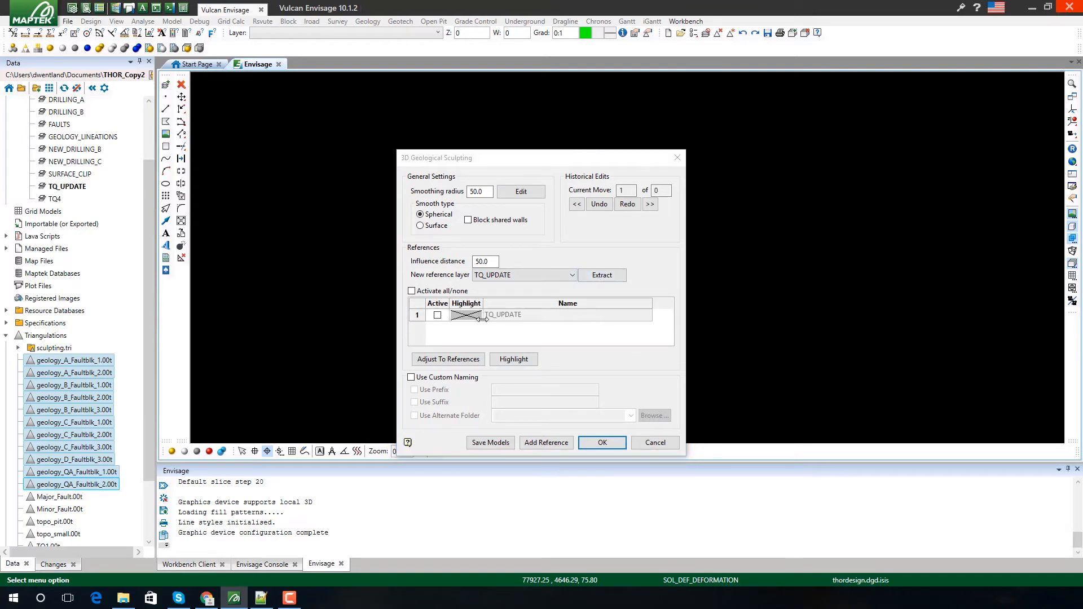
left_click(438, 316)
mouse_move(487, 161)
left_mouse_down()
mouse_move(715, 148)
mouse_move(775, 129)
left_mouse_up()
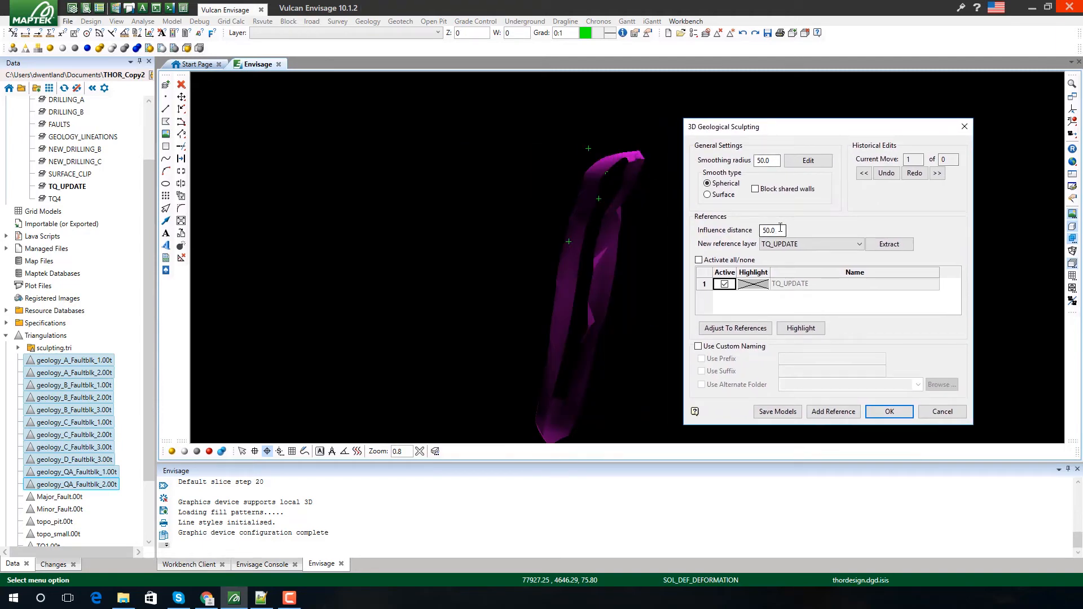
- Try adjusting the magenta solid to the TQ_UPDATE reference with a smoothing radius of 5.0, inspect the shape, and undo all the moves
double_click(770, 161)
left_click(735, 328)
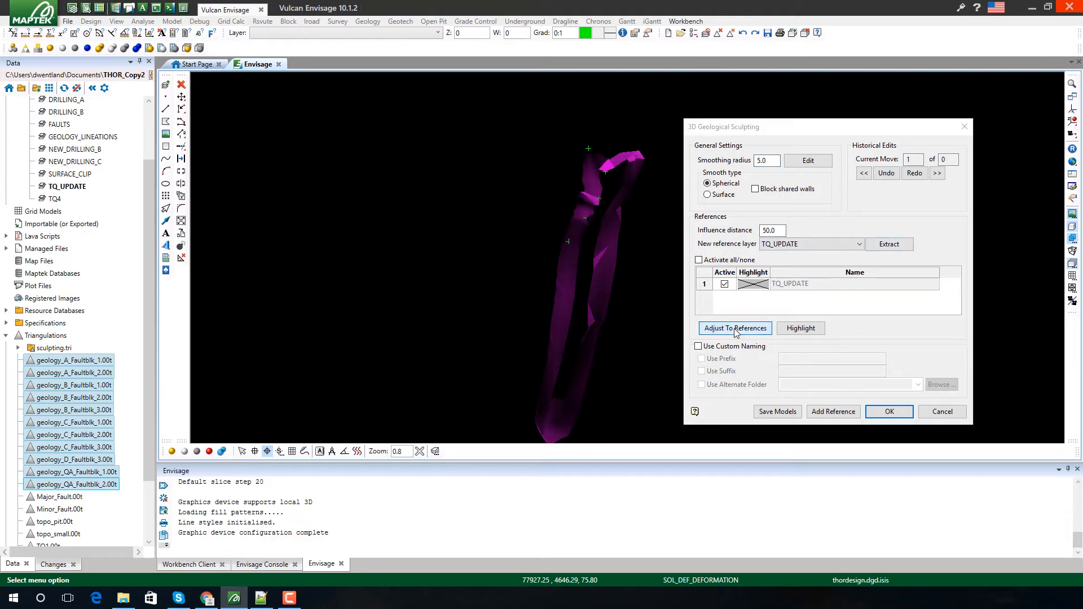
left_click(1073, 109)
left_click(603, 181)
mouse_move(601, 218)
left_mouse_down()
mouse_move(592, 252)
mouse_move(646, 228)
mouse_move(645, 211)
mouse_move(569, 232)
mouse_move(582, 220)
mouse_move(606, 235)
left_mouse_up()
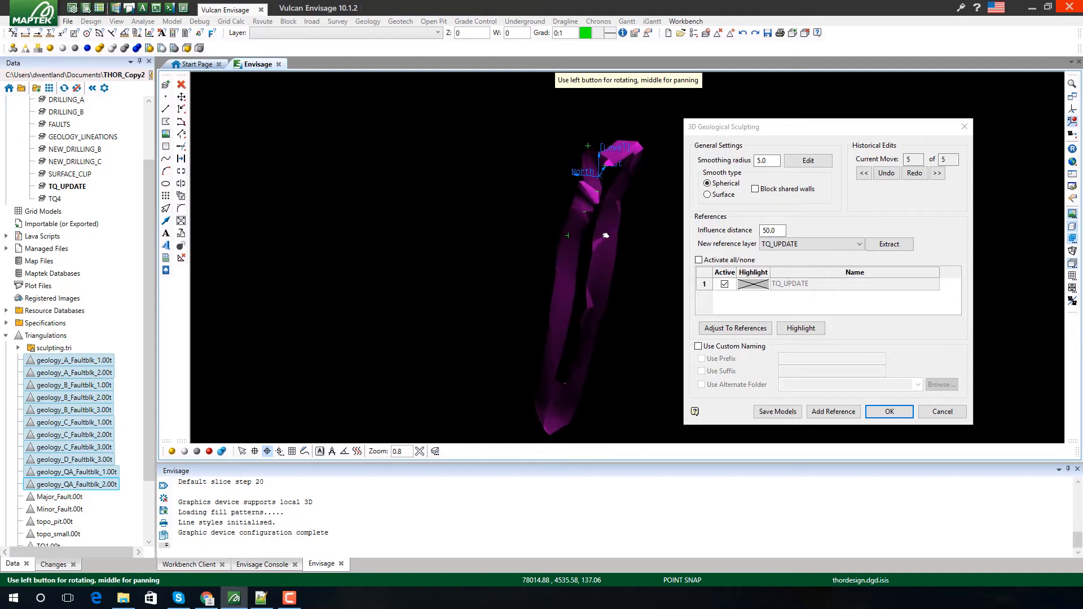
scroll(577, 204, "up", 1)
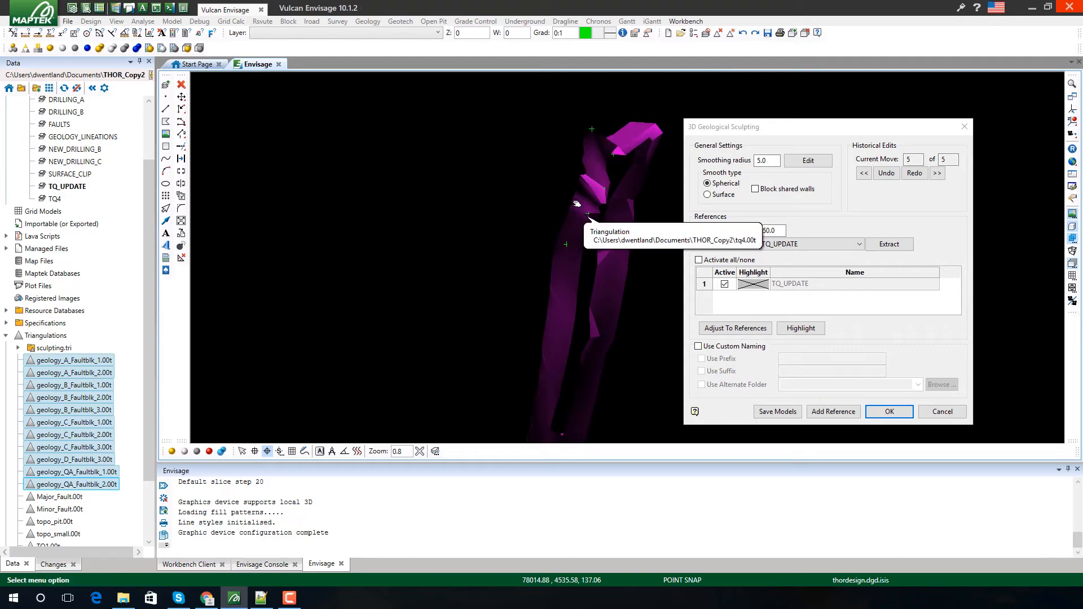
left_click(865, 175)
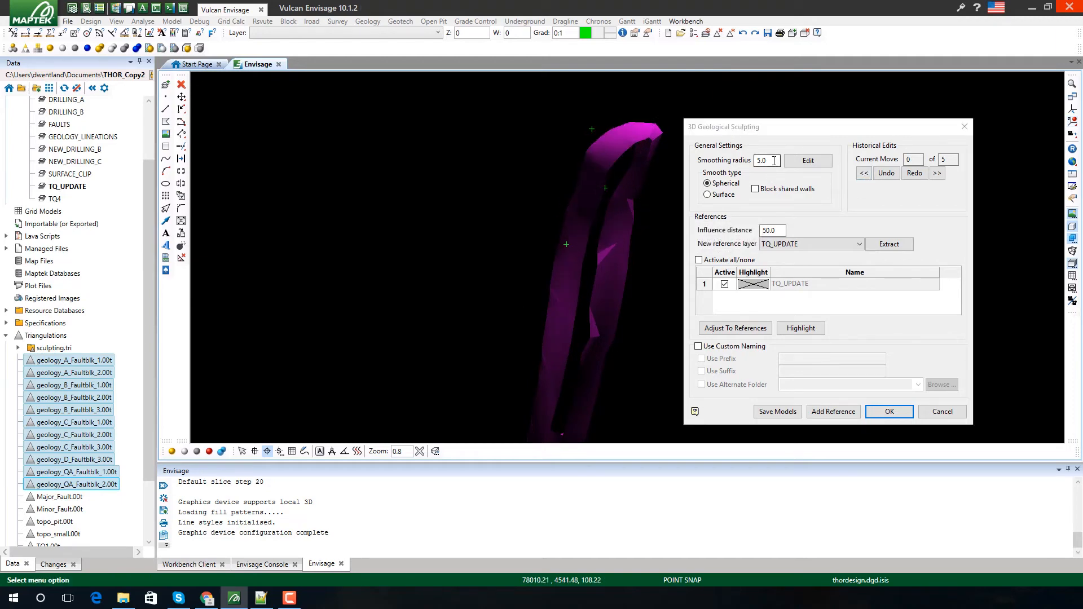
- Adjust the magenta solid to the TQ_UPDATE reference with a smoothing radius of 25.0 and inspect the surface around the green points
left_click_drag(774, 161, 702, 164)
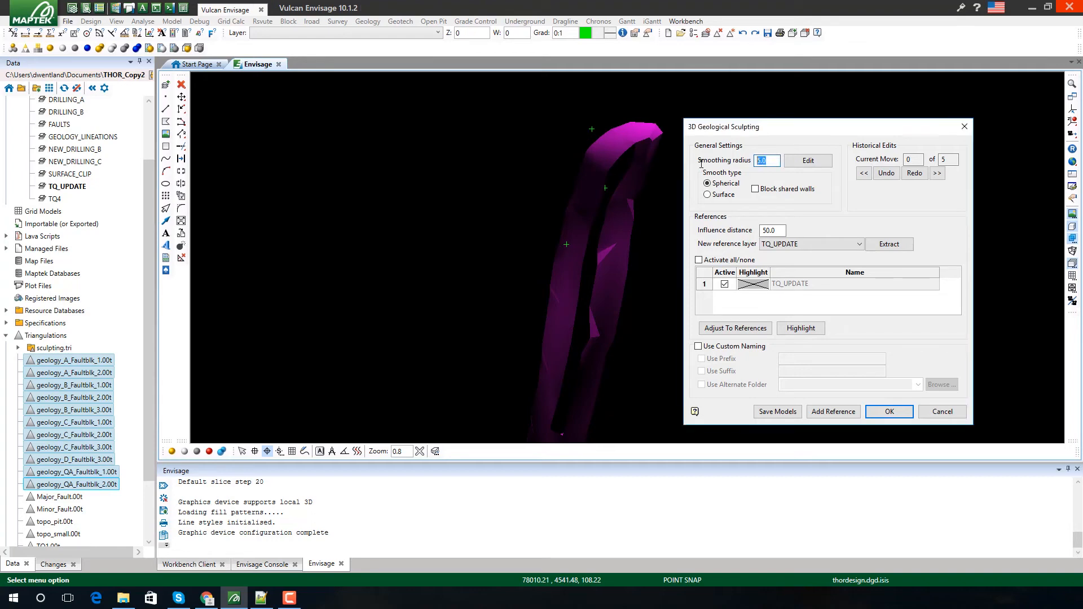
left_click(736, 328)
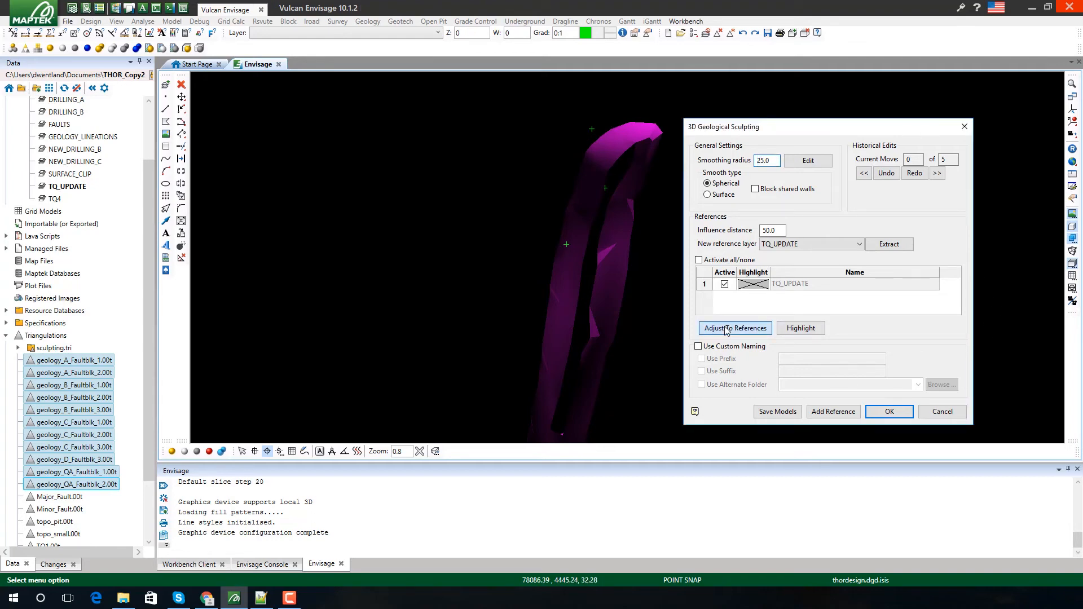
left_click(1072, 109)
left_click(576, 240)
left_click_drag(566, 273, 568, 221)
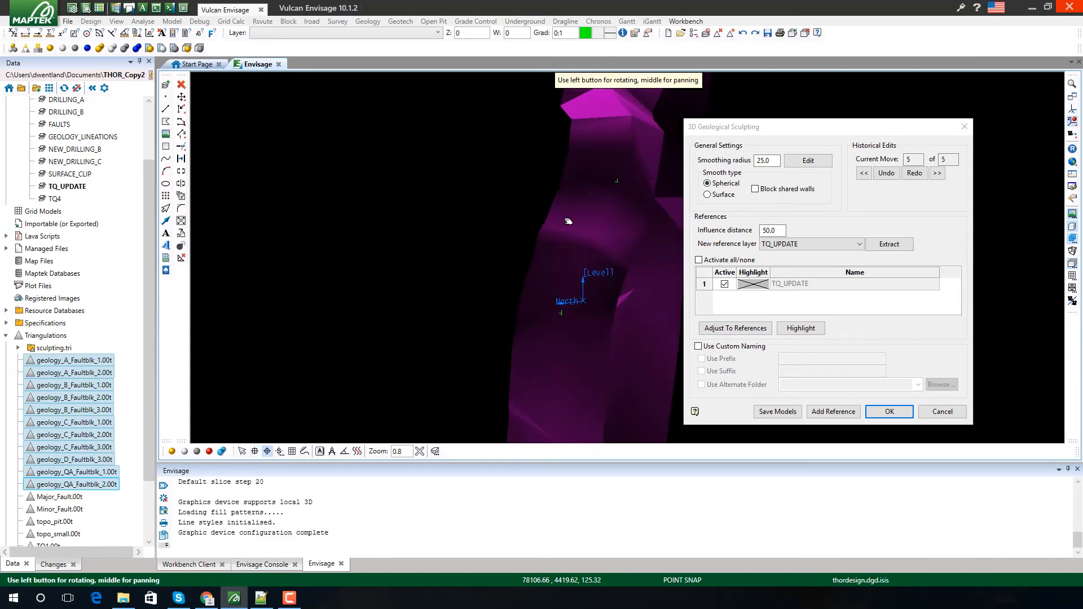
left_click_drag(567, 285, 583, 257)
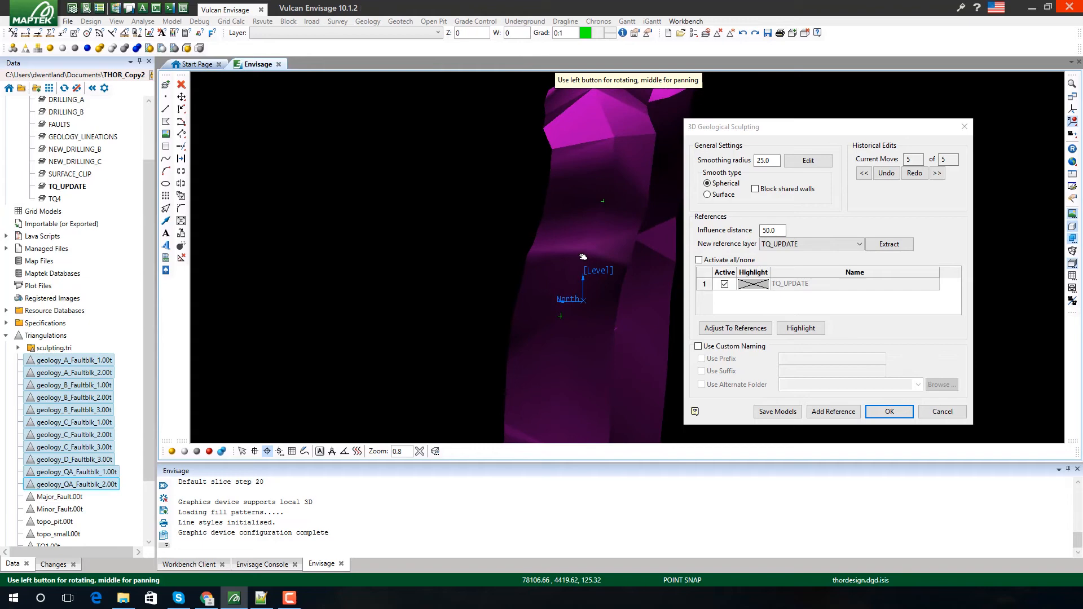
left_click_drag(564, 343, 566, 344)
right_click(566, 344)
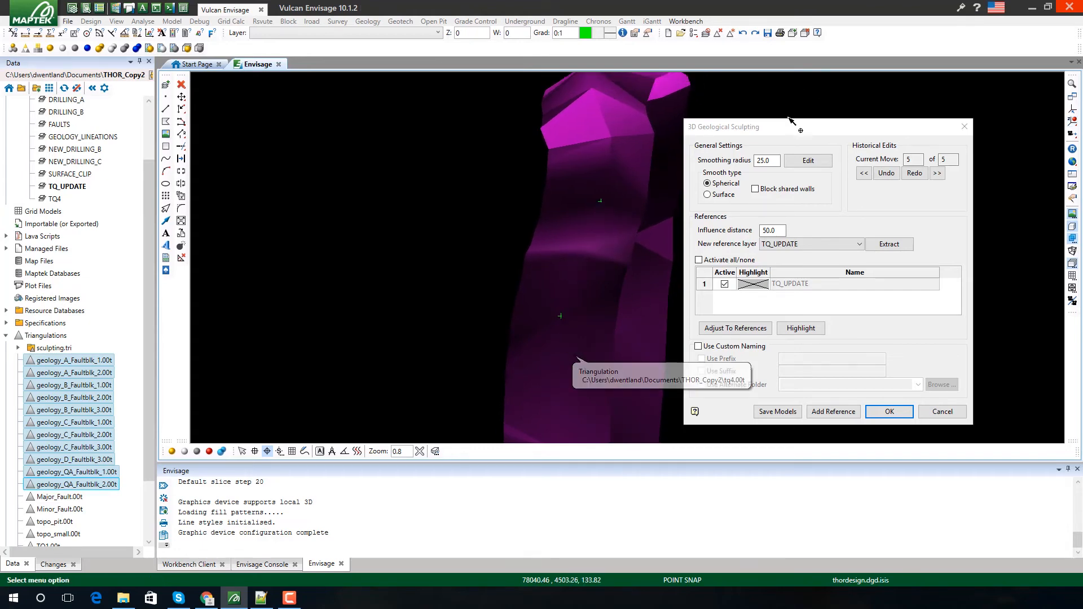
- Deform the magenta solid freehand by pulling points below the lower green point and on its bright upper face
left_click(809, 160)
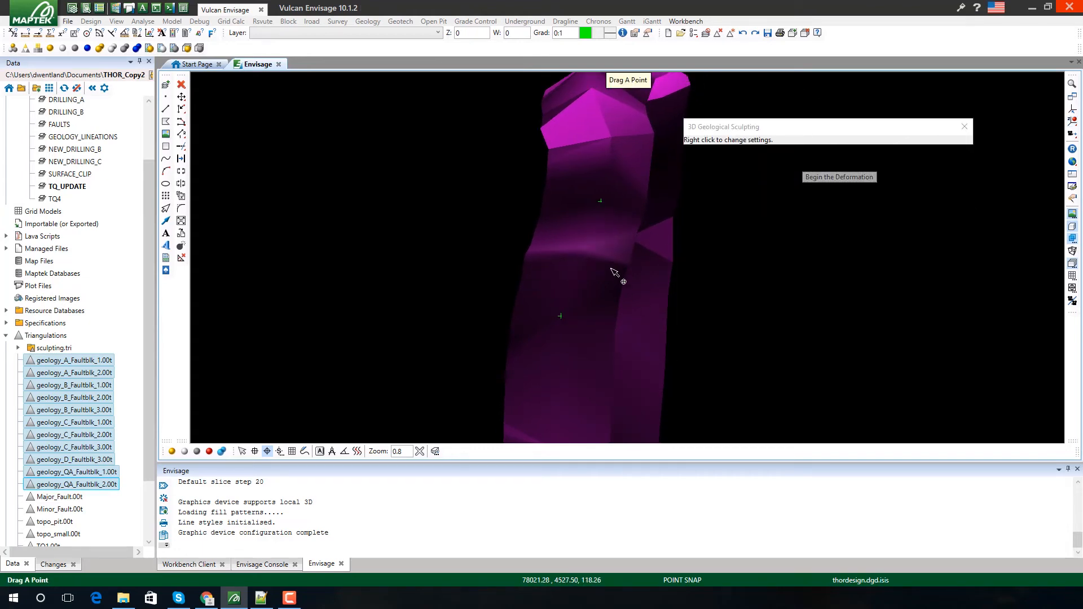
left_click_drag(557, 353, 547, 293)
left_click_drag(560, 365, 525, 348)
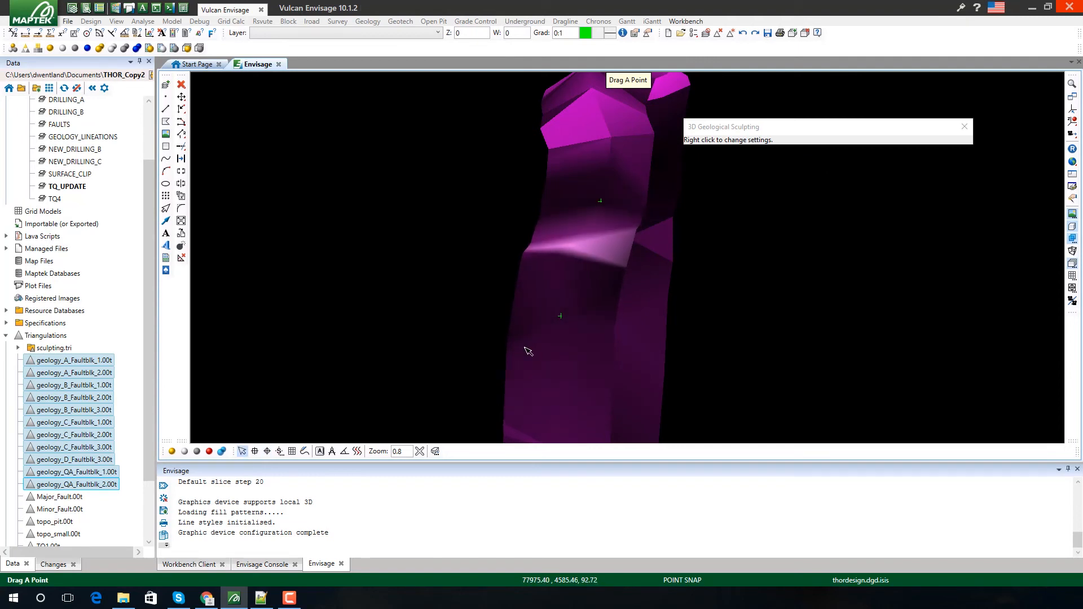
mouse_move(599, 143)
left_mouse_down()
mouse_move(493, 153)
mouse_move(612, 116)
mouse_move(638, 83)
mouse_move(509, 156)
mouse_move(557, 134)
mouse_move(628, 162)
left_mouse_up()
left_click(626, 159)
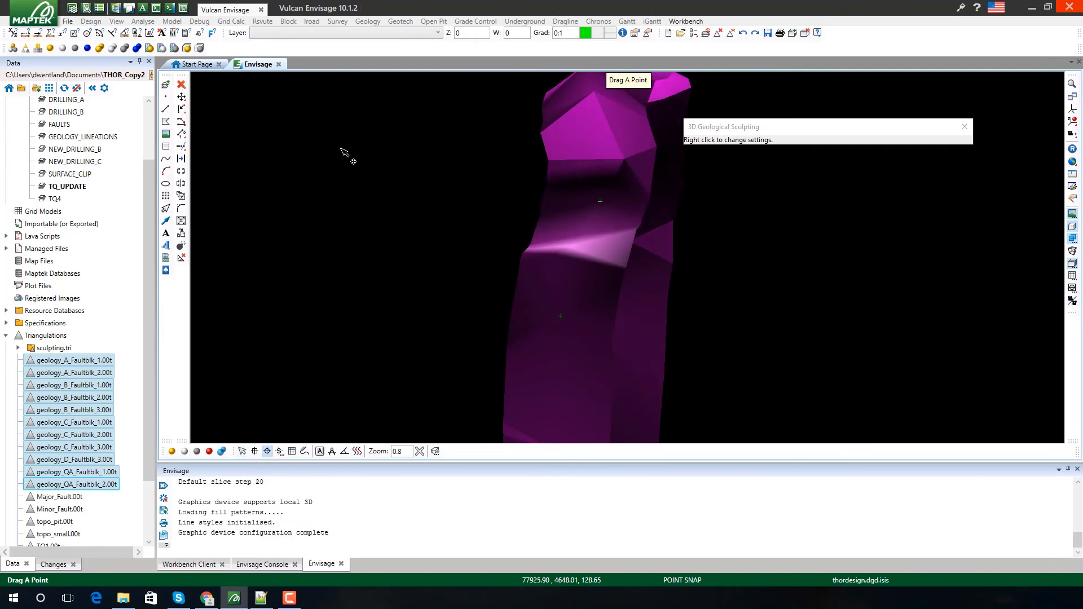
right_click(346, 152)
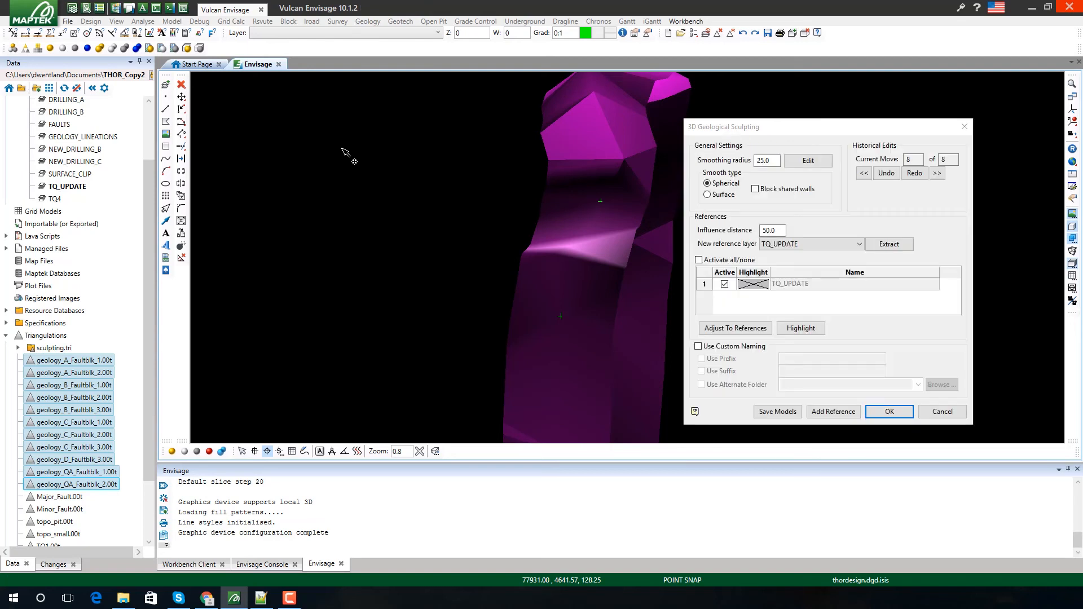
- Enable custom naming with an alternate folder and choose the sculpting.tri folder in THOR_Copy2 for the output
left_click(710, 347)
left_click(737, 385)
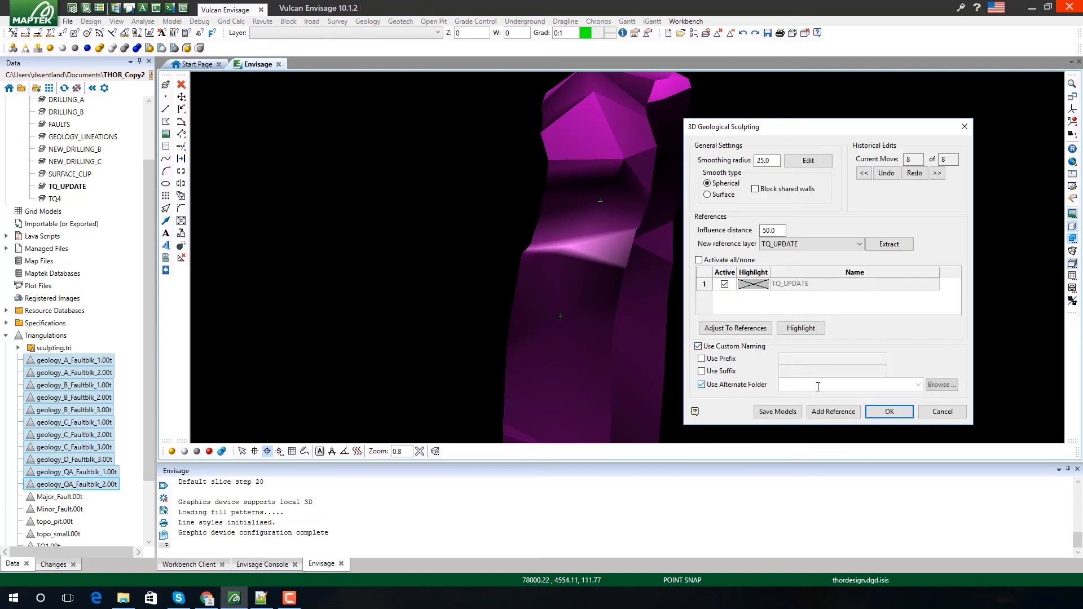
left_click(941, 386)
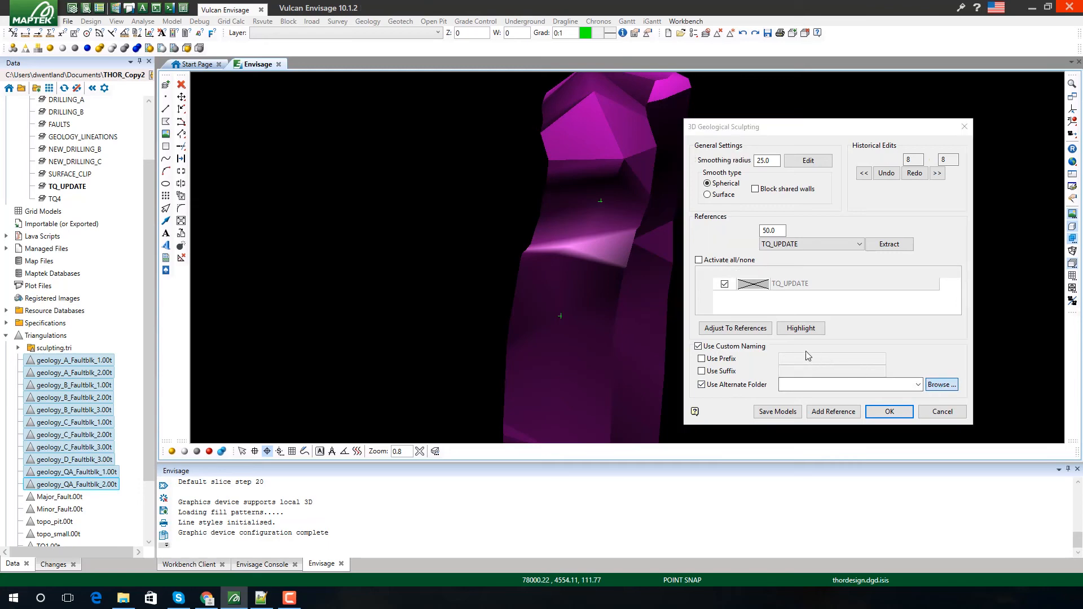
left_click(693, 230)
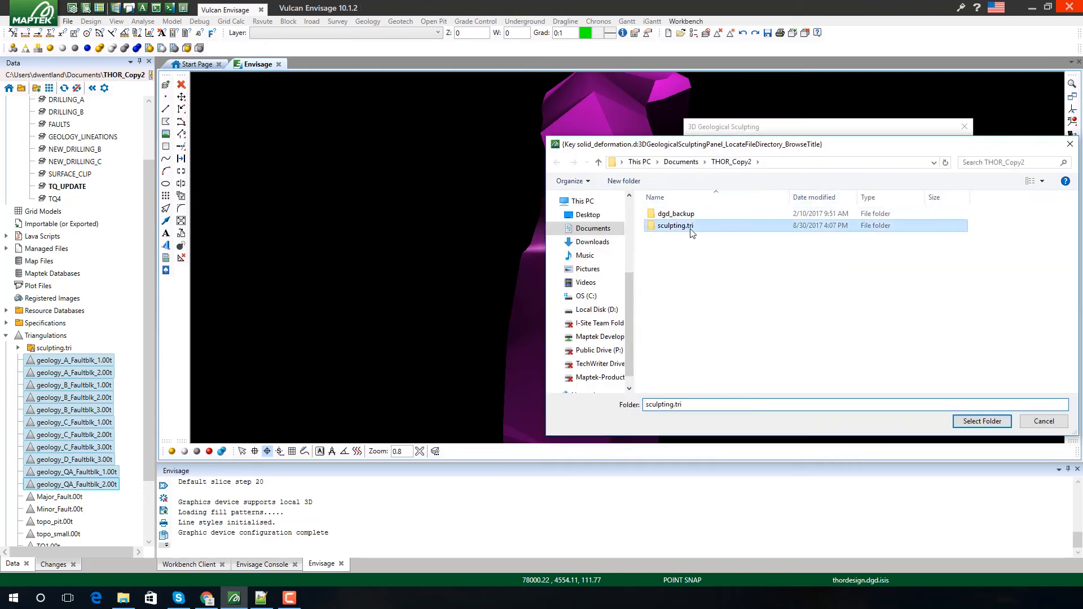
left_click(972, 423)
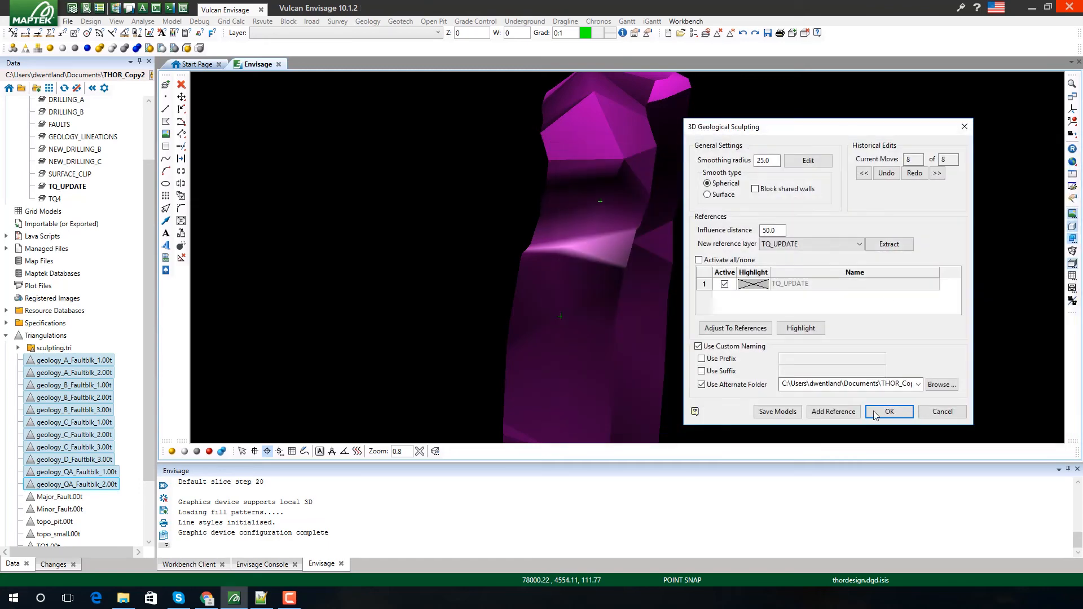
- Save the sculpted model to the alternate folder and move the sculpting dialog farther from the solid
left_click(778, 412)
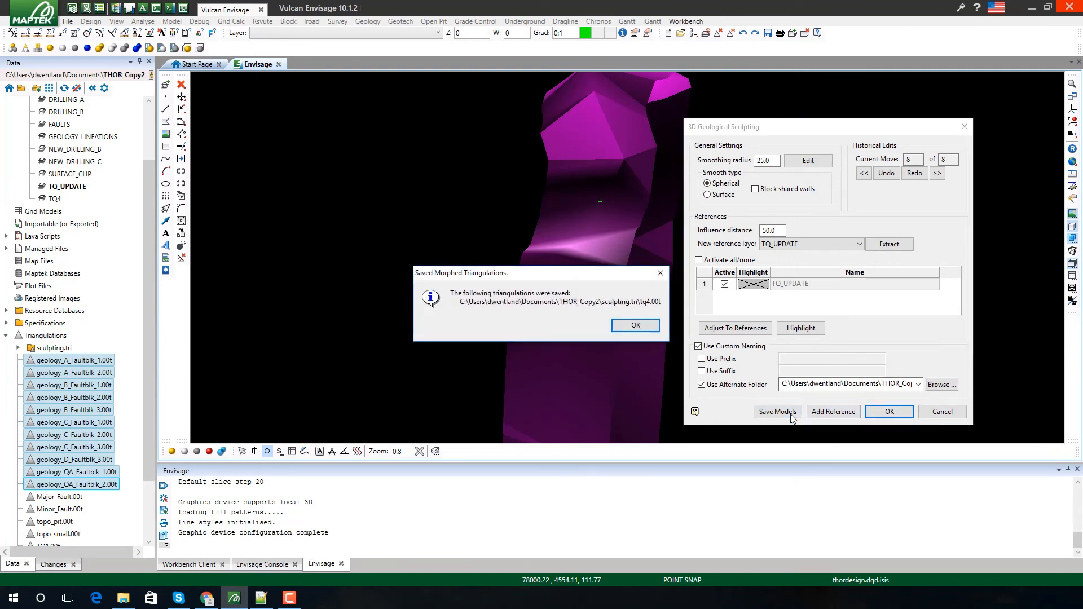
left_click(636, 325)
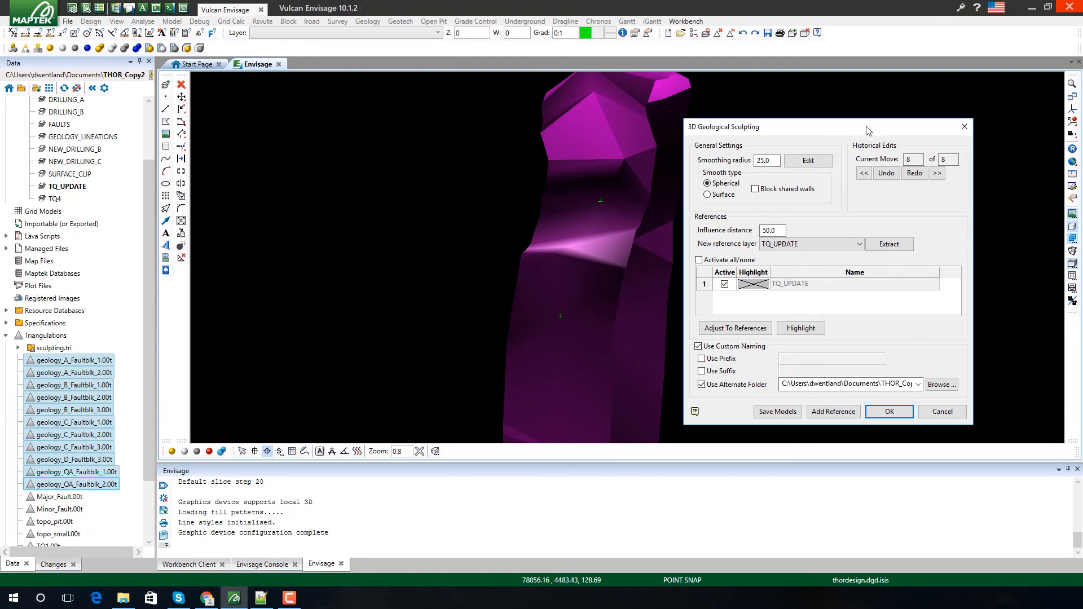
left_click_drag(866, 130, 893, 111)
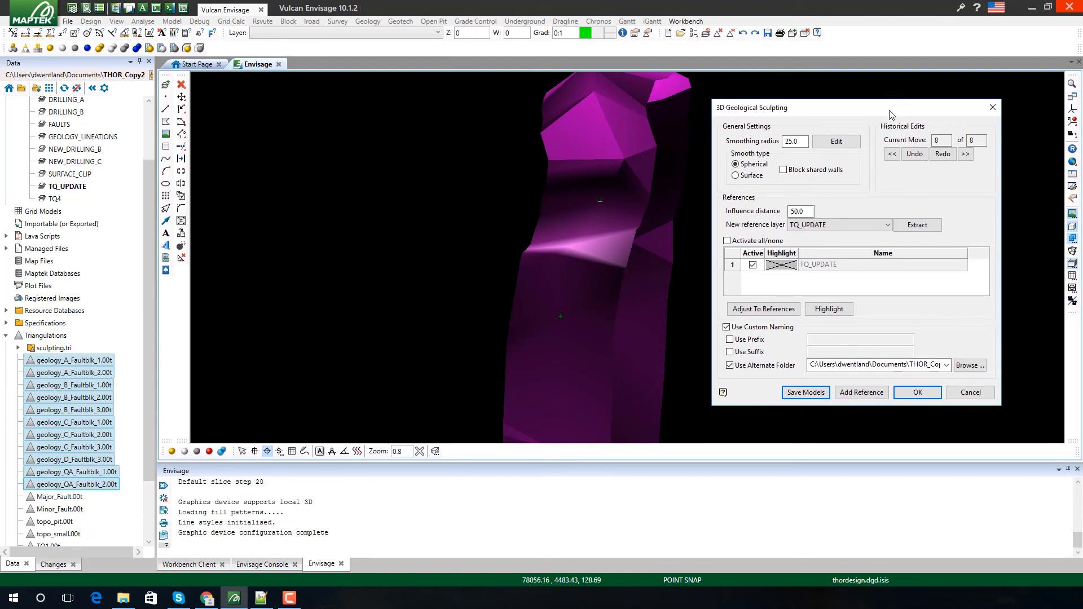